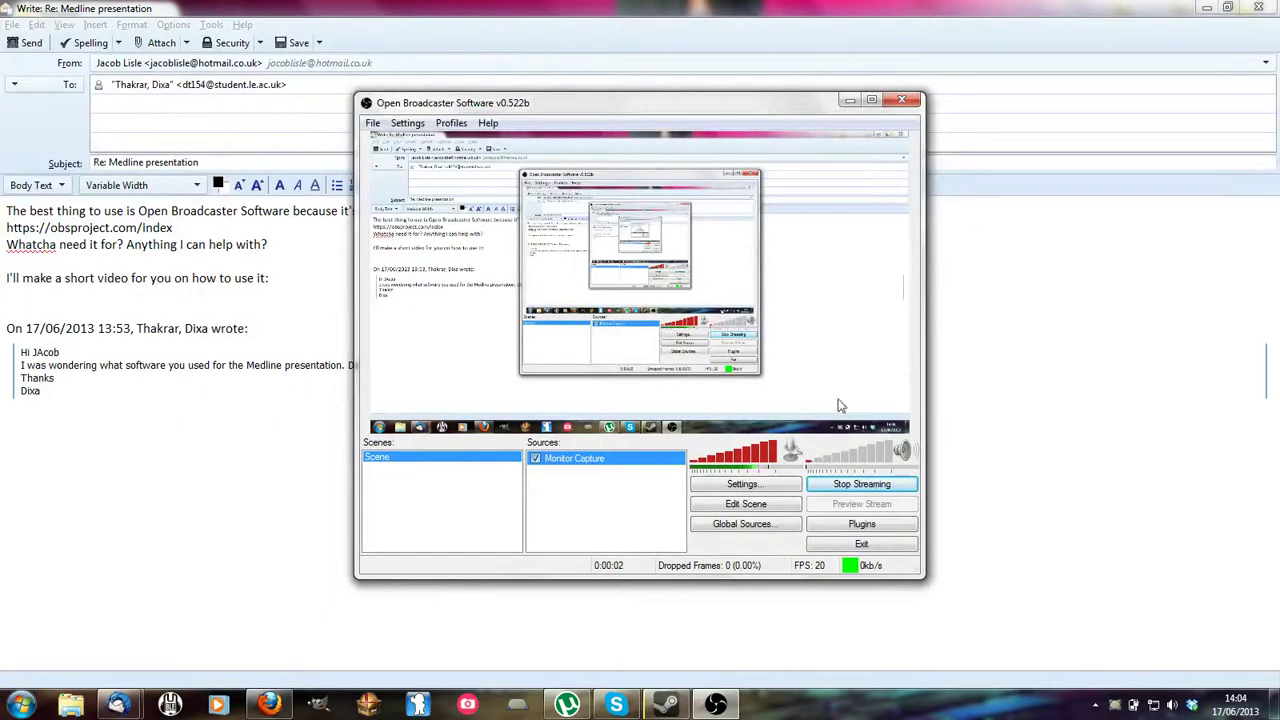
# Maximize and restore the OBS window, then bring up the Settings menu.
pyautogui.click(873, 103)
pyautogui.click(1226, 12)
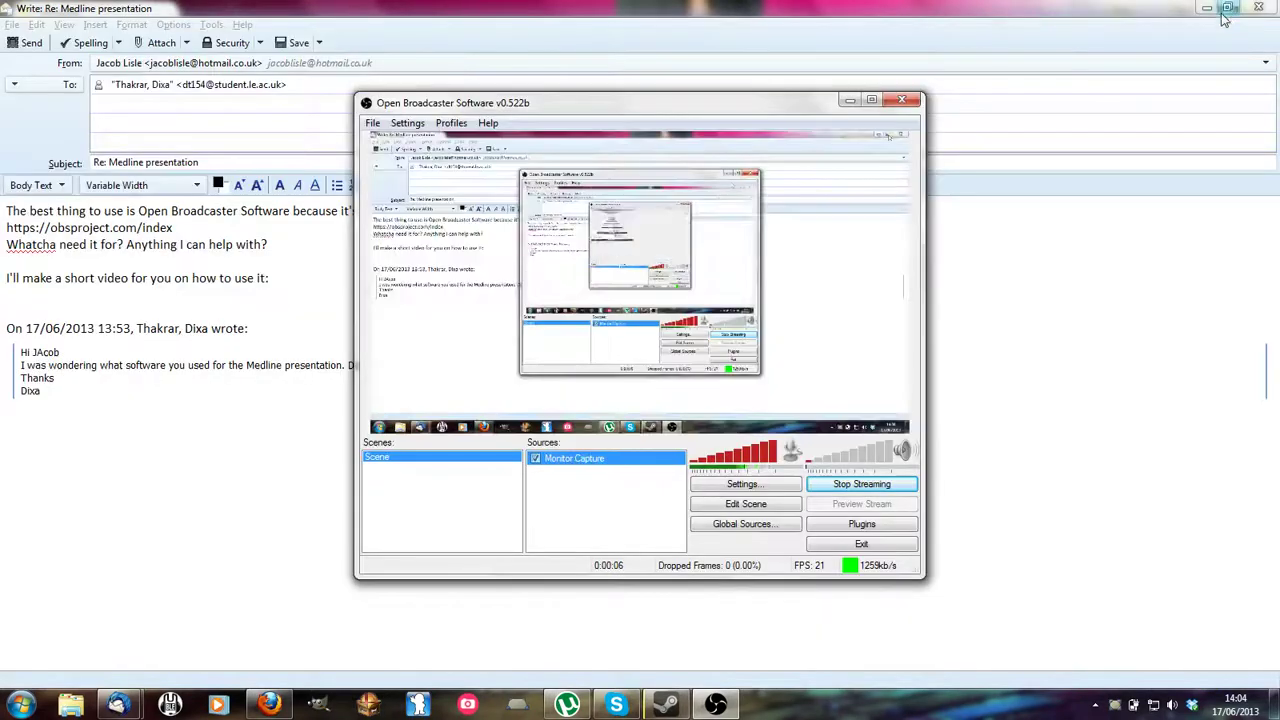
pyautogui.click(399, 128)
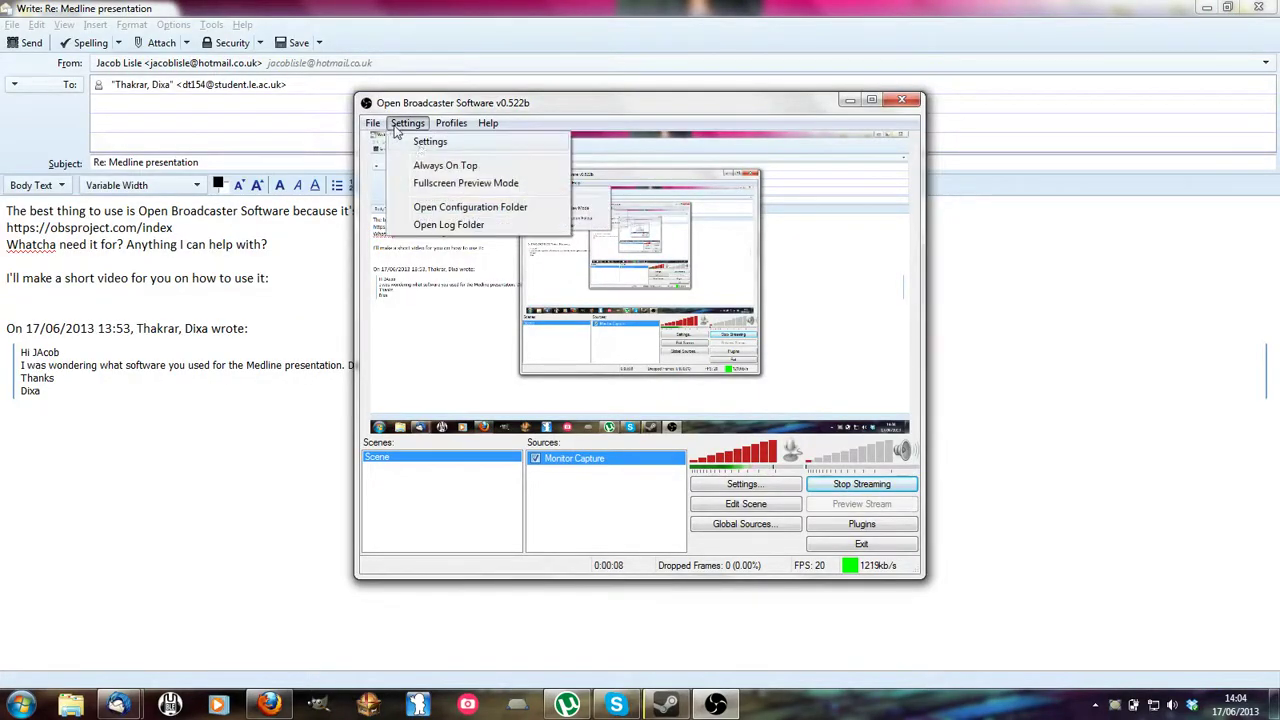
# Open Settings and set Broadcast Settings mode to File Output Only.
pyautogui.click(420, 143)
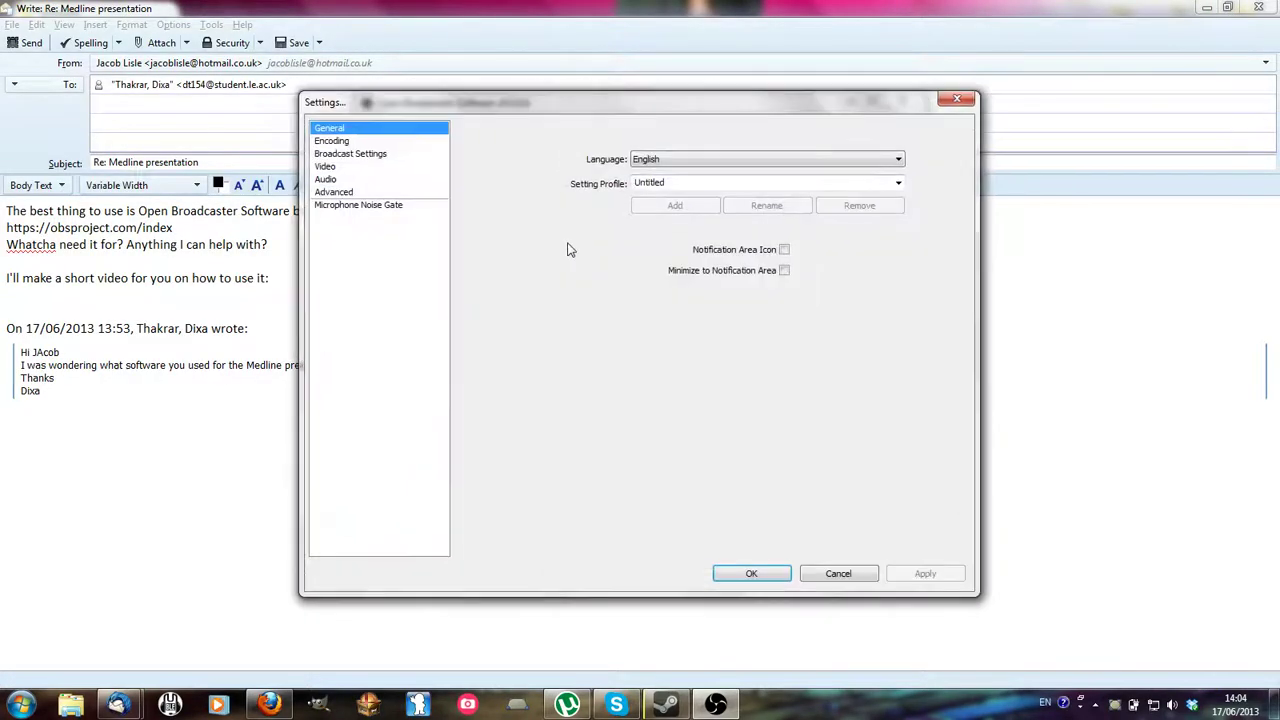
pyautogui.click(364, 141)
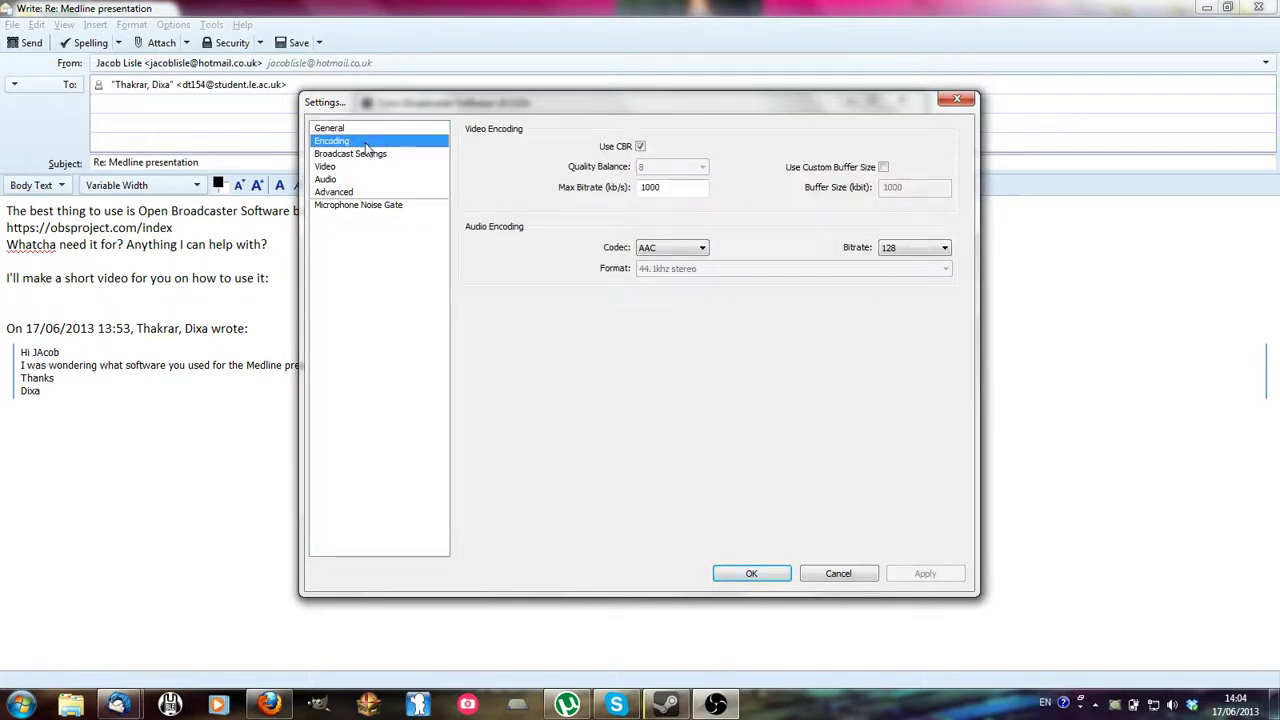
pyautogui.click(377, 155)
pyautogui.click(716, 149)
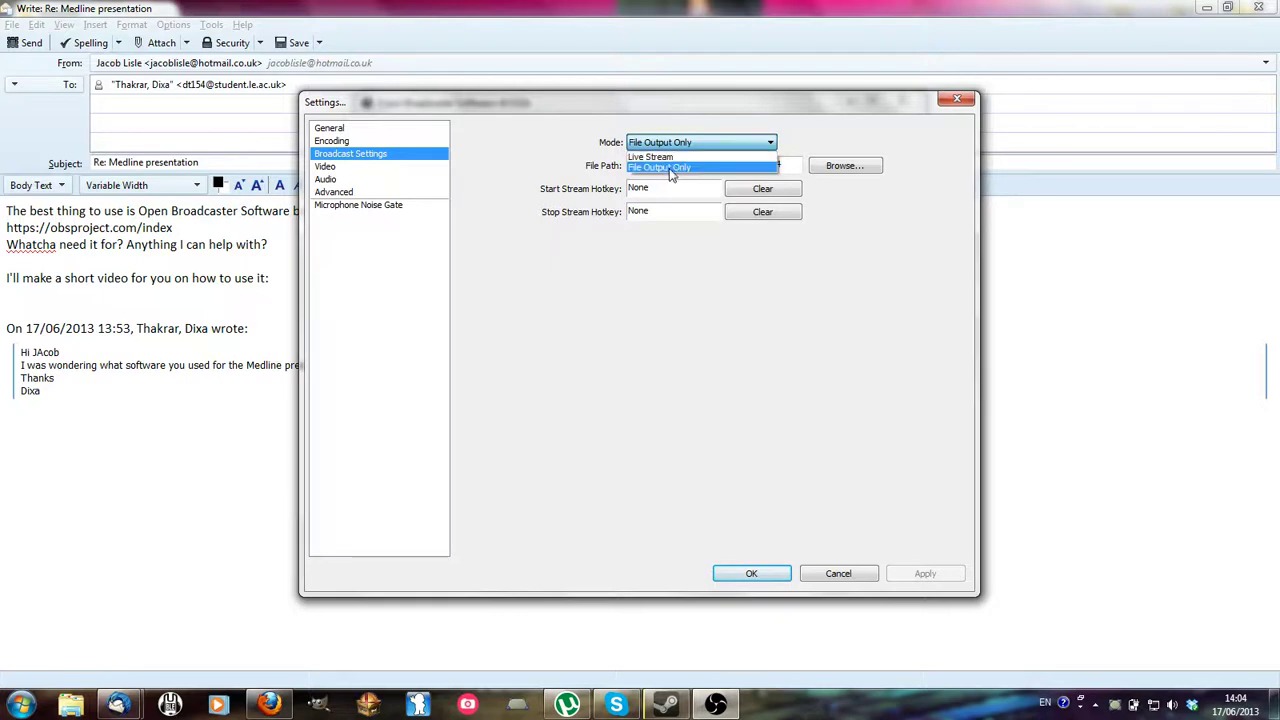
pyautogui.click(526, 160)
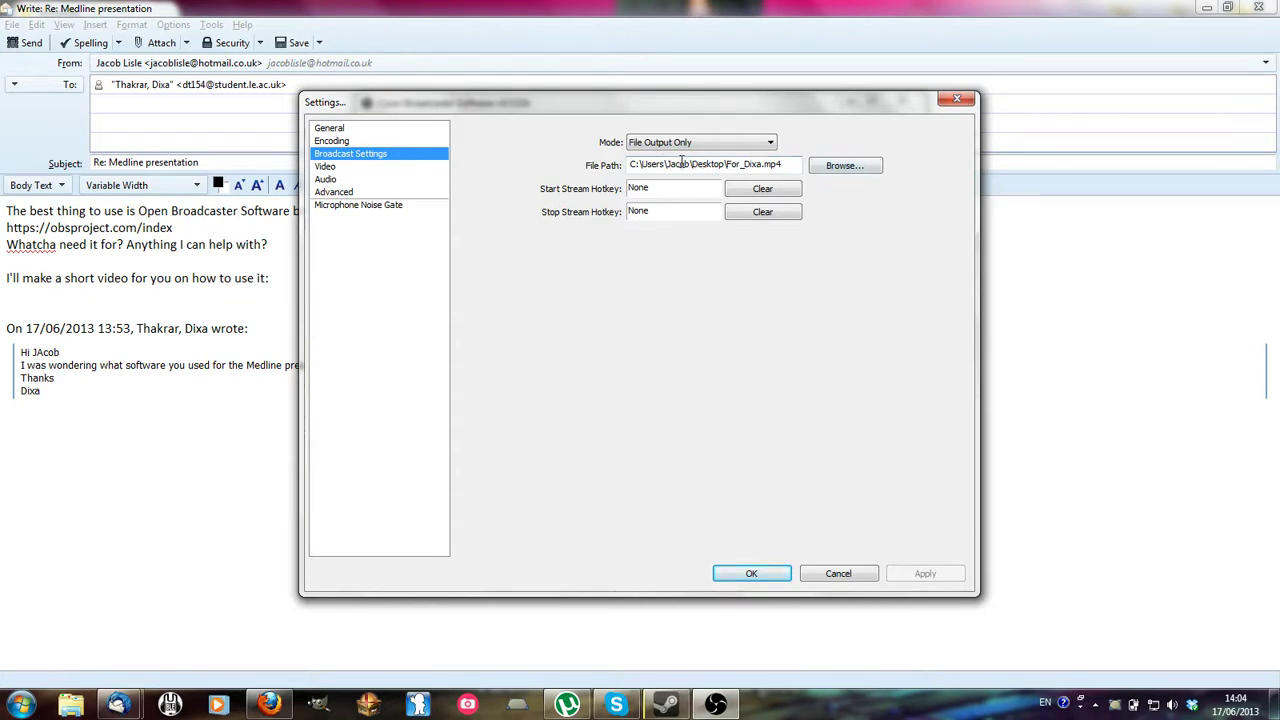
# Confirm the recording path For_Dixa.mp4 on the Desktop without changes, then return to General.
pyautogui.click(856, 168)
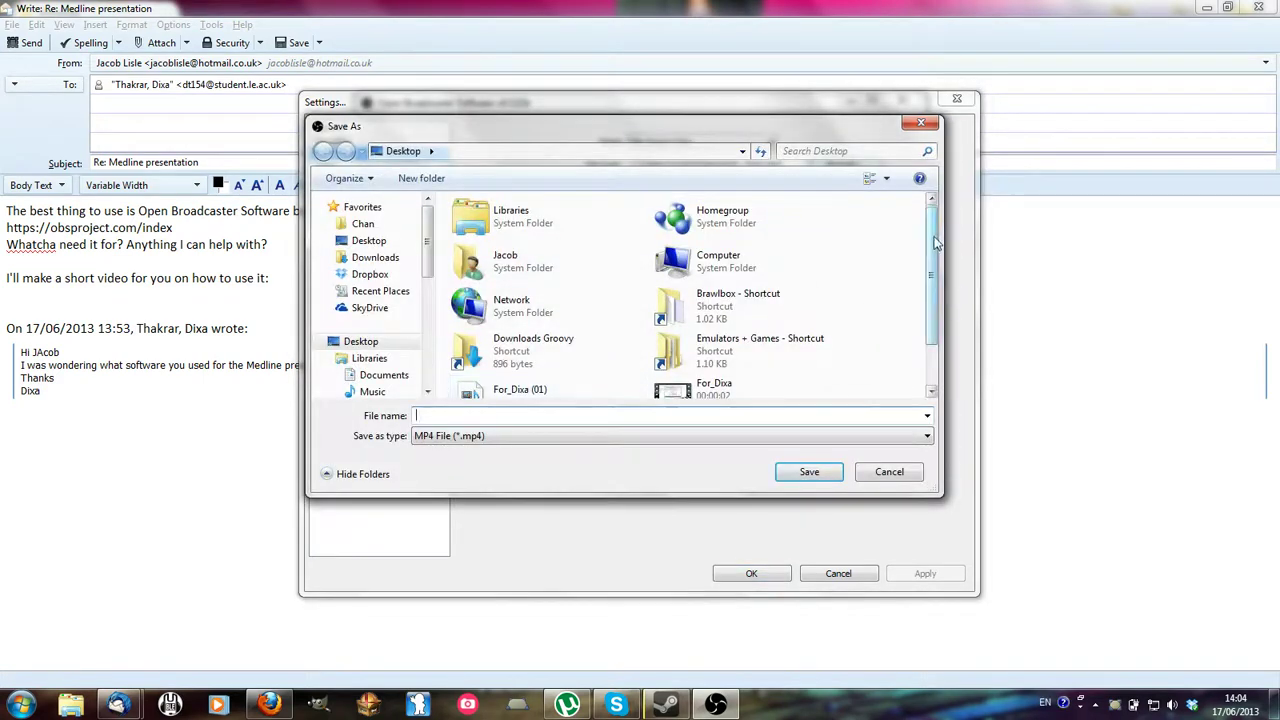
pyautogui.scroll(-1, 700, 330)
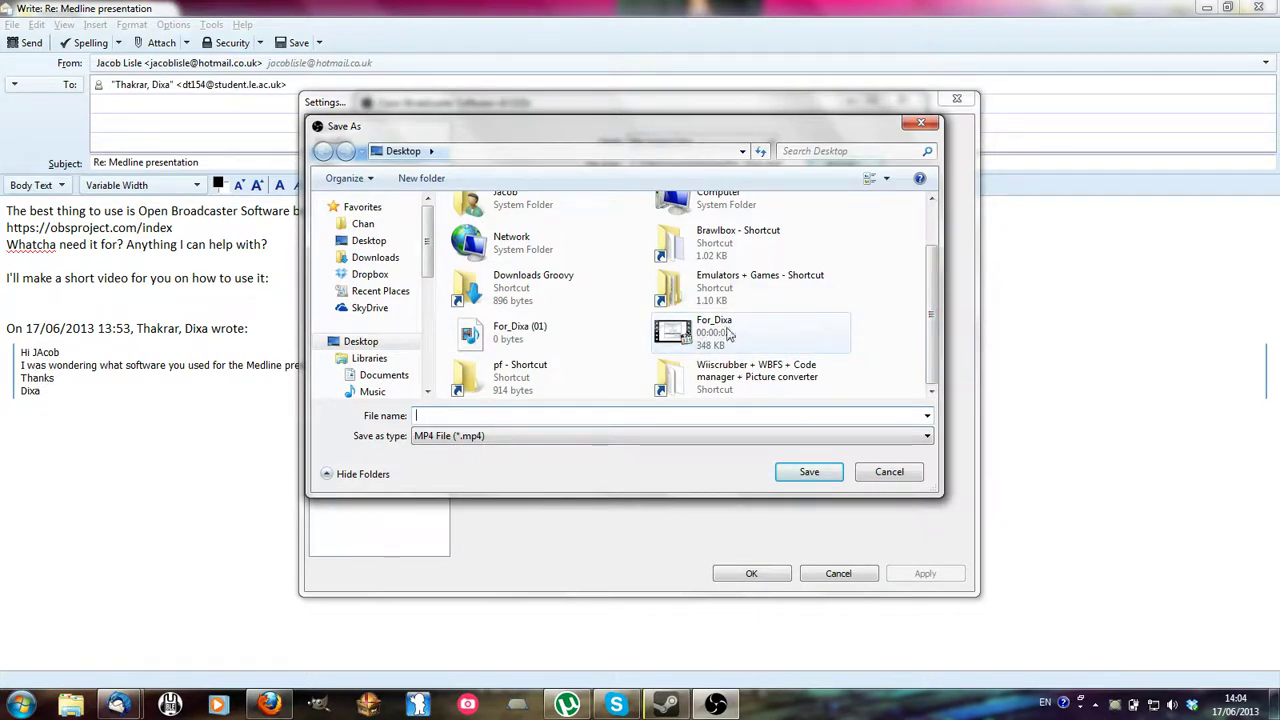
pyautogui.click(921, 126)
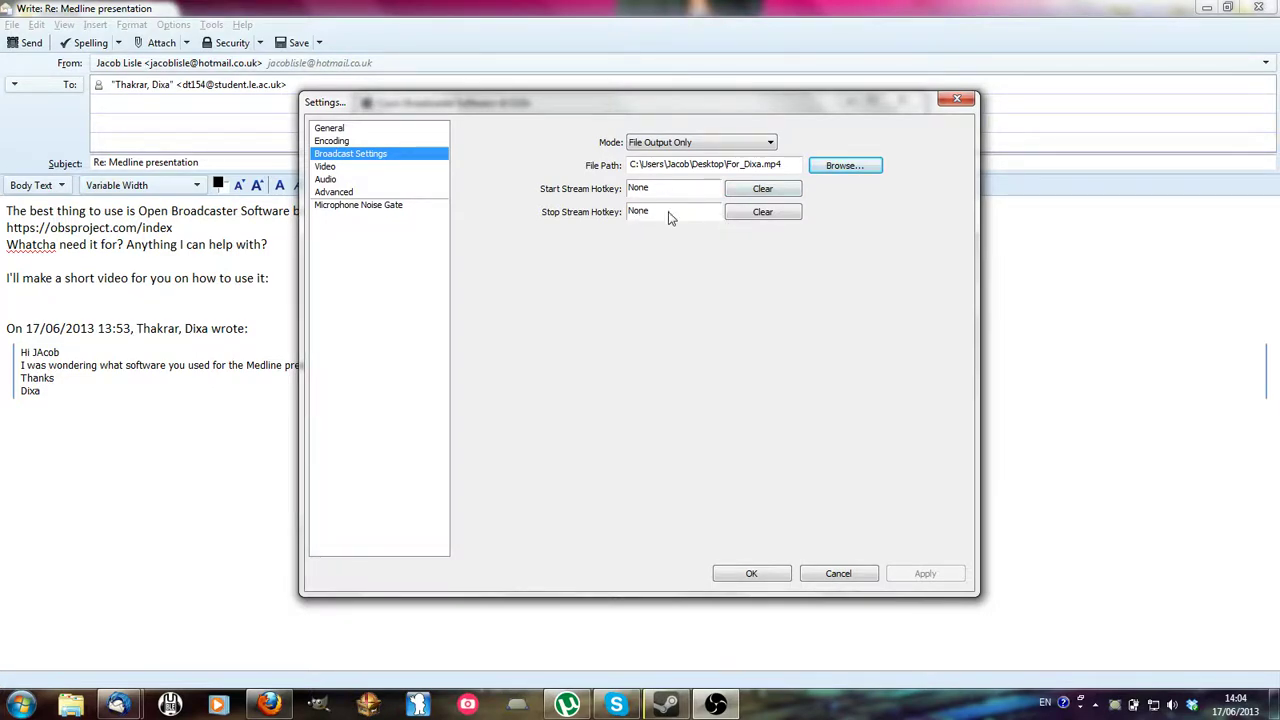
pyautogui.click(350, 129)
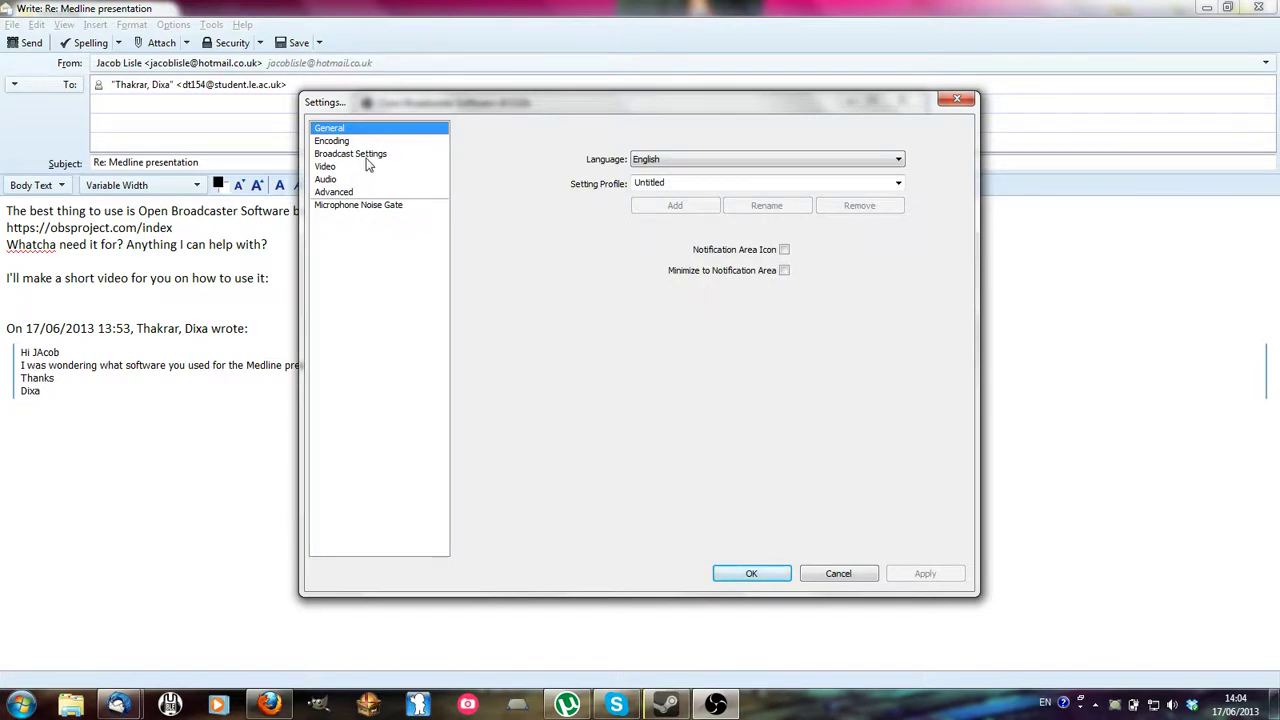
# Review the Video and Audio settings, keeping the Default microphone device.
pyautogui.click(365, 155)
pyautogui.click(362, 167)
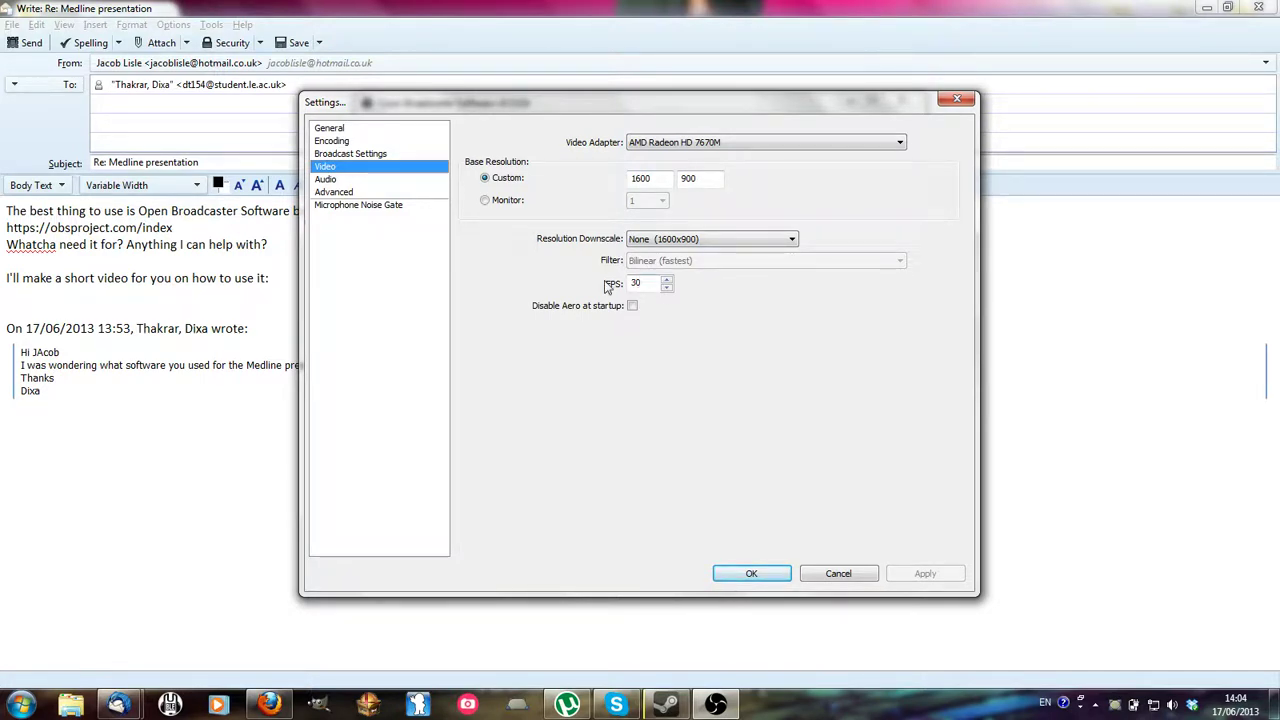
pyautogui.click(397, 180)
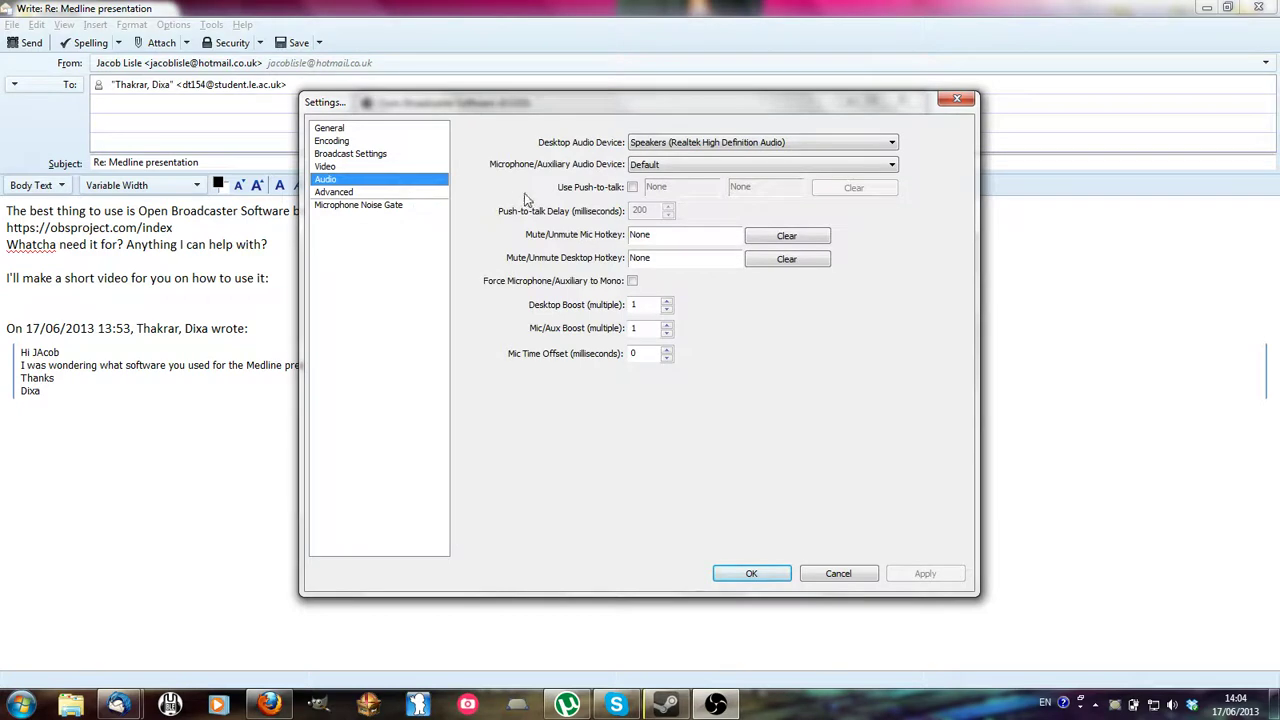
pyautogui.click(718, 168)
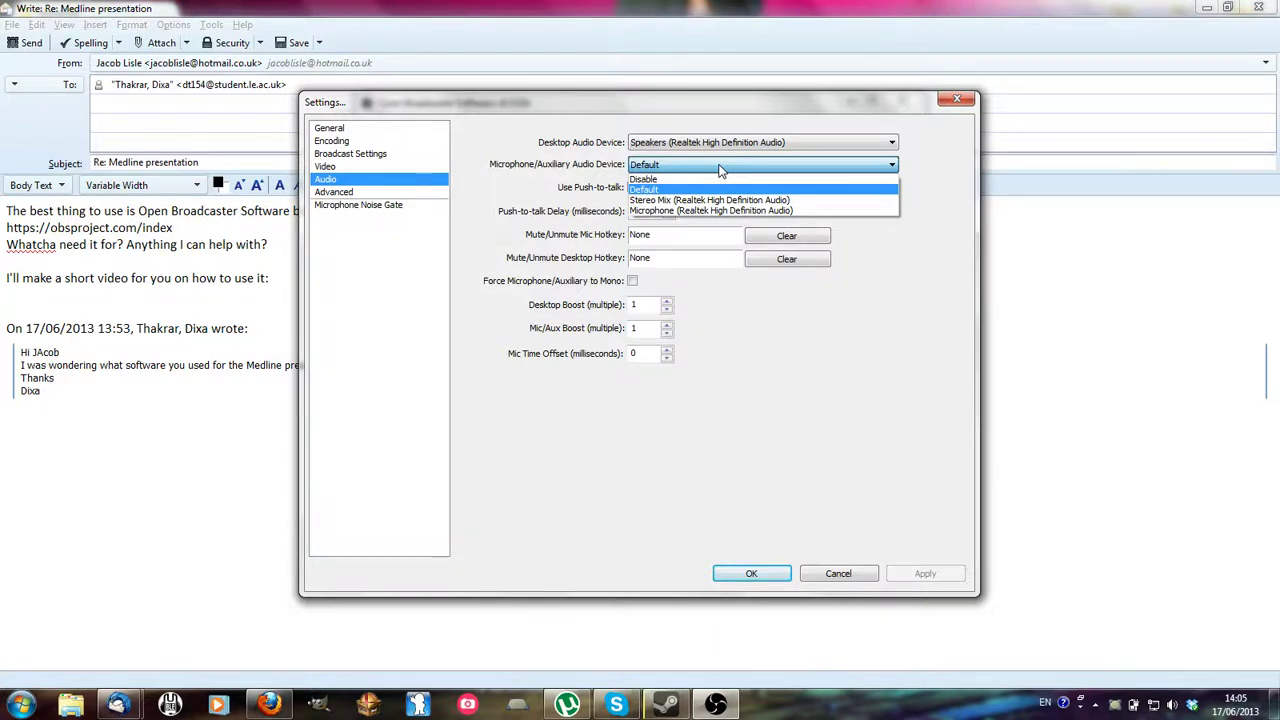
pyautogui.click(714, 165)
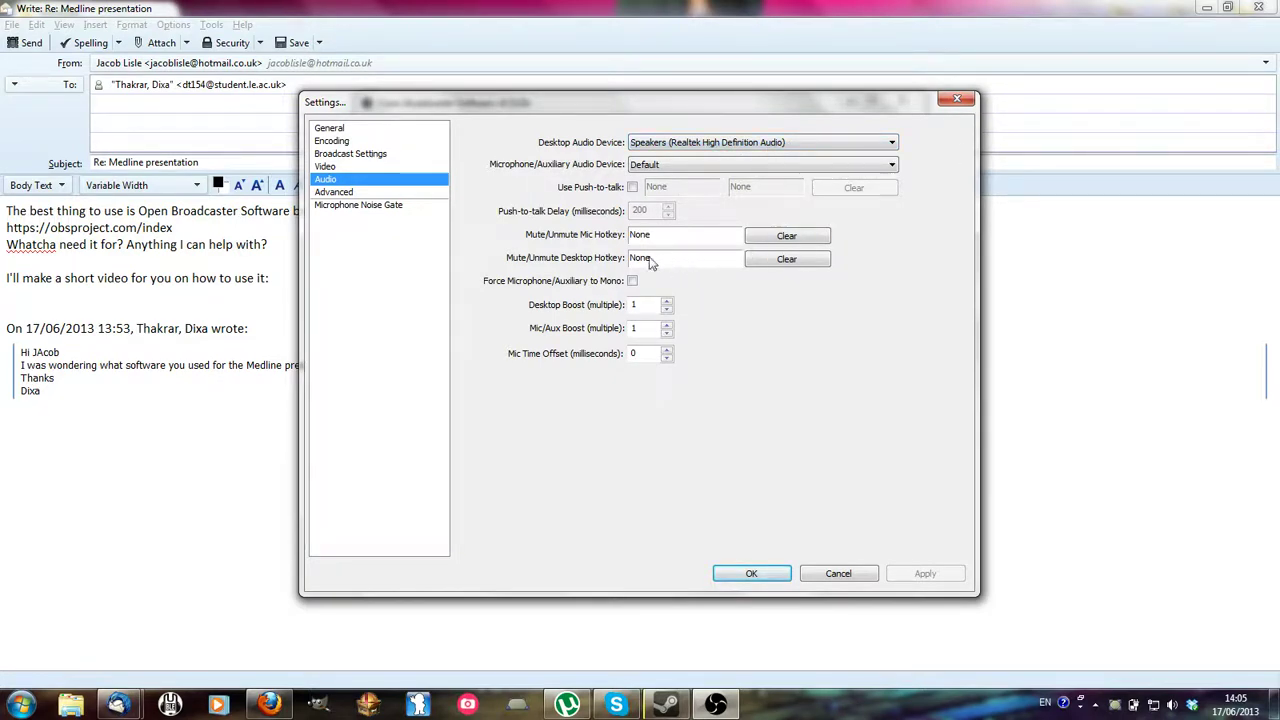
# Review the Advanced and Microphone Noise Gate pages unchanged, then close Settings.
pyautogui.click(380, 193)
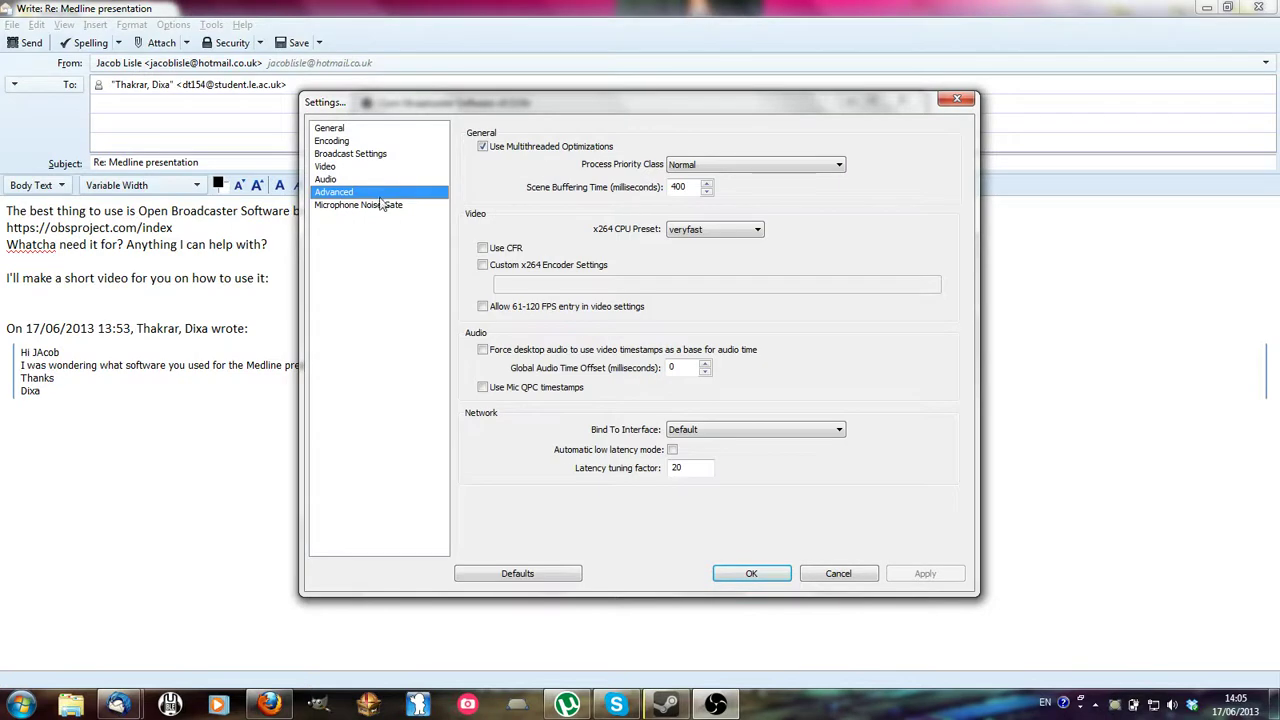
pyautogui.press('Up')
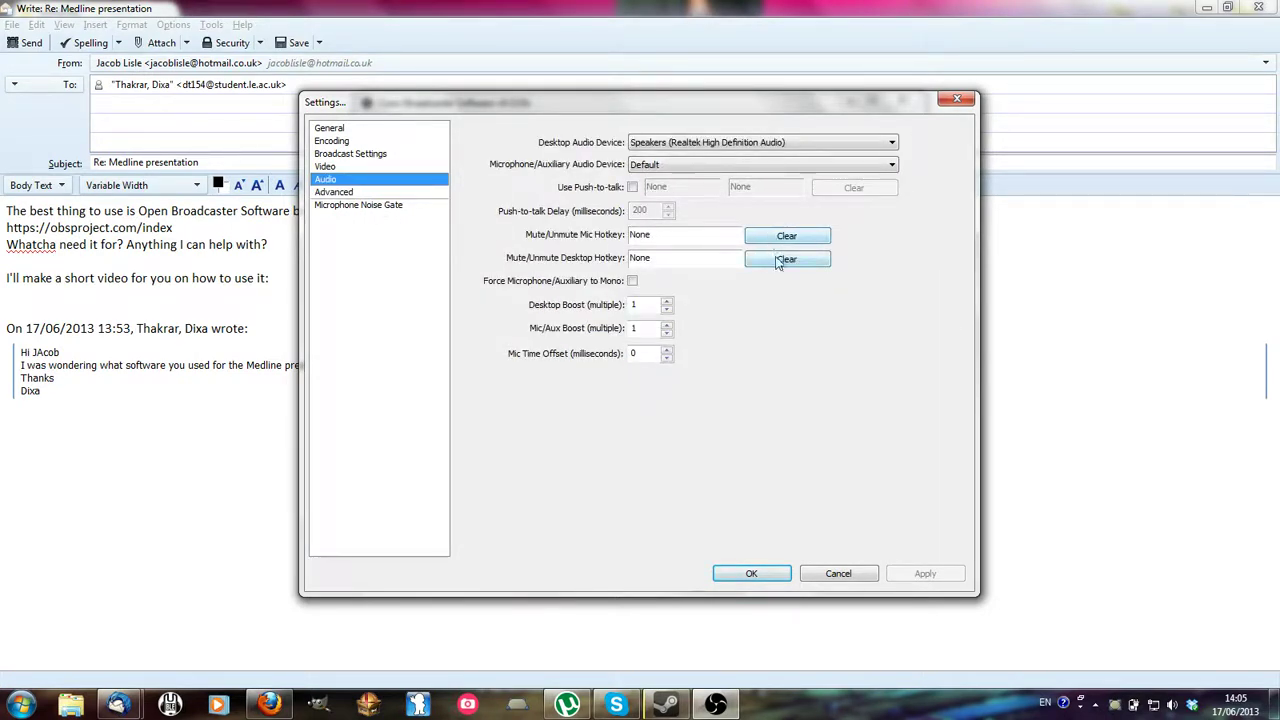
pyautogui.click(380, 210)
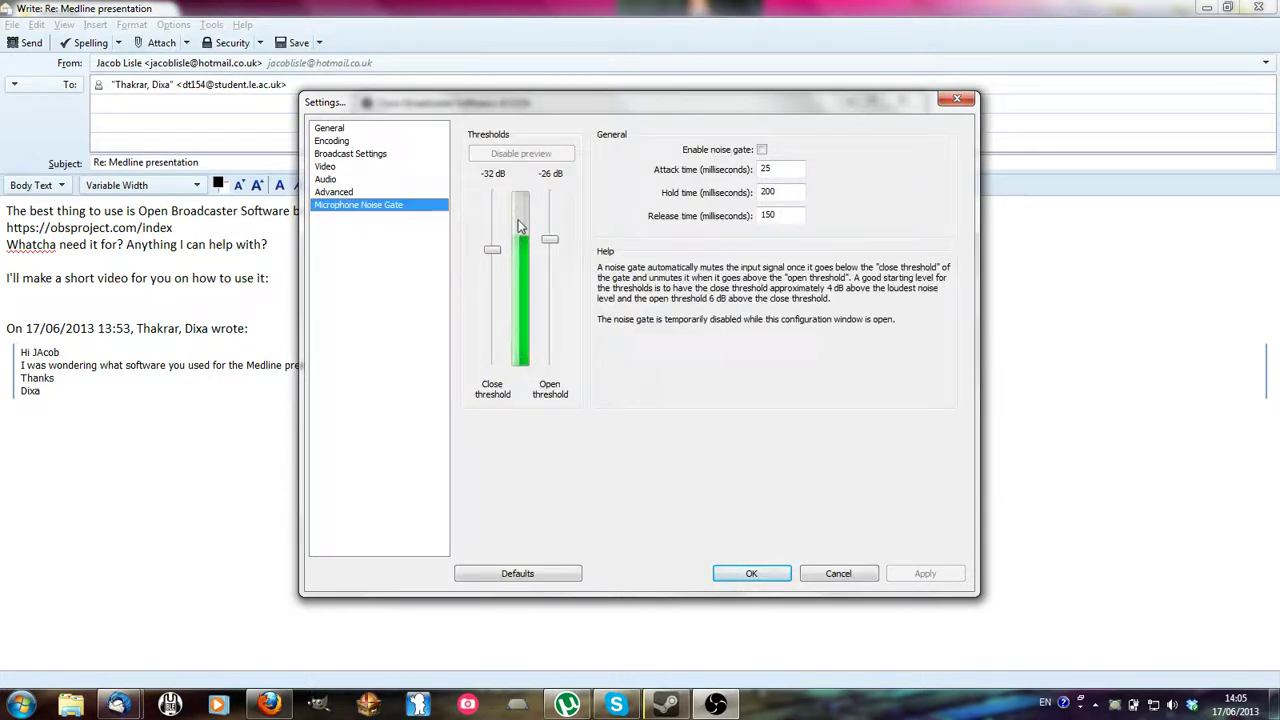
pyautogui.click(366, 192)
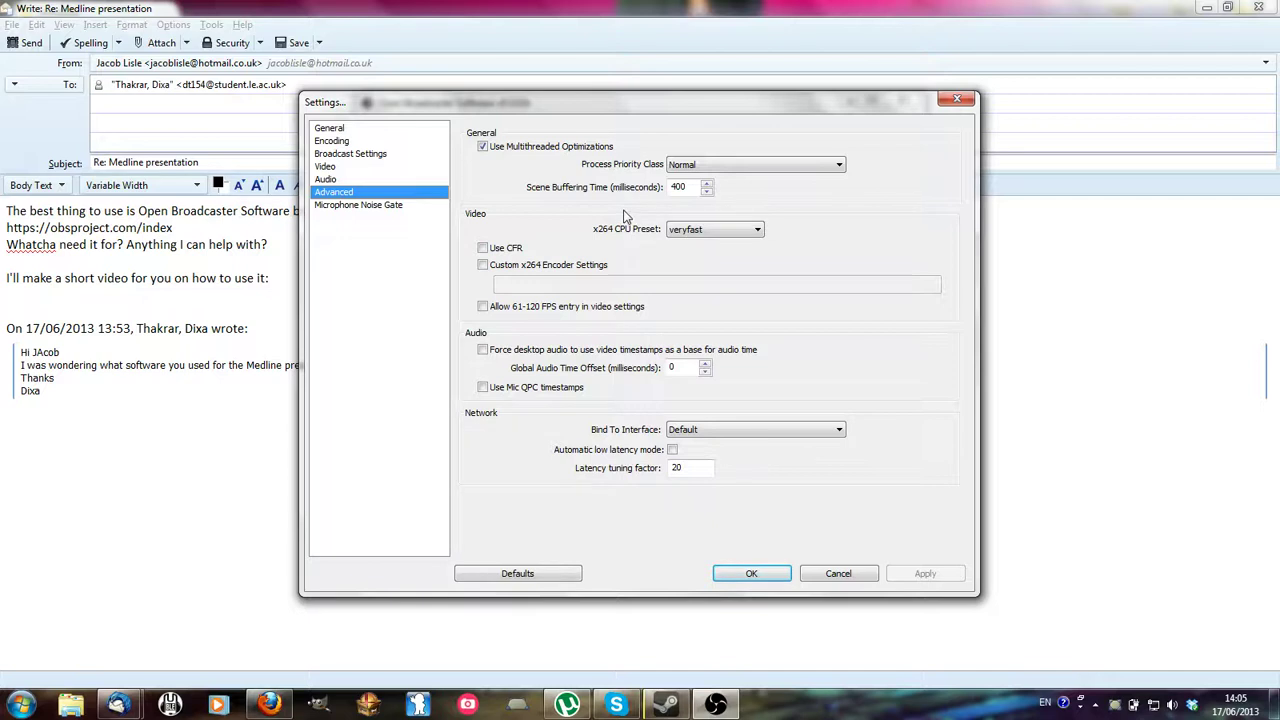
pyautogui.click(376, 129)
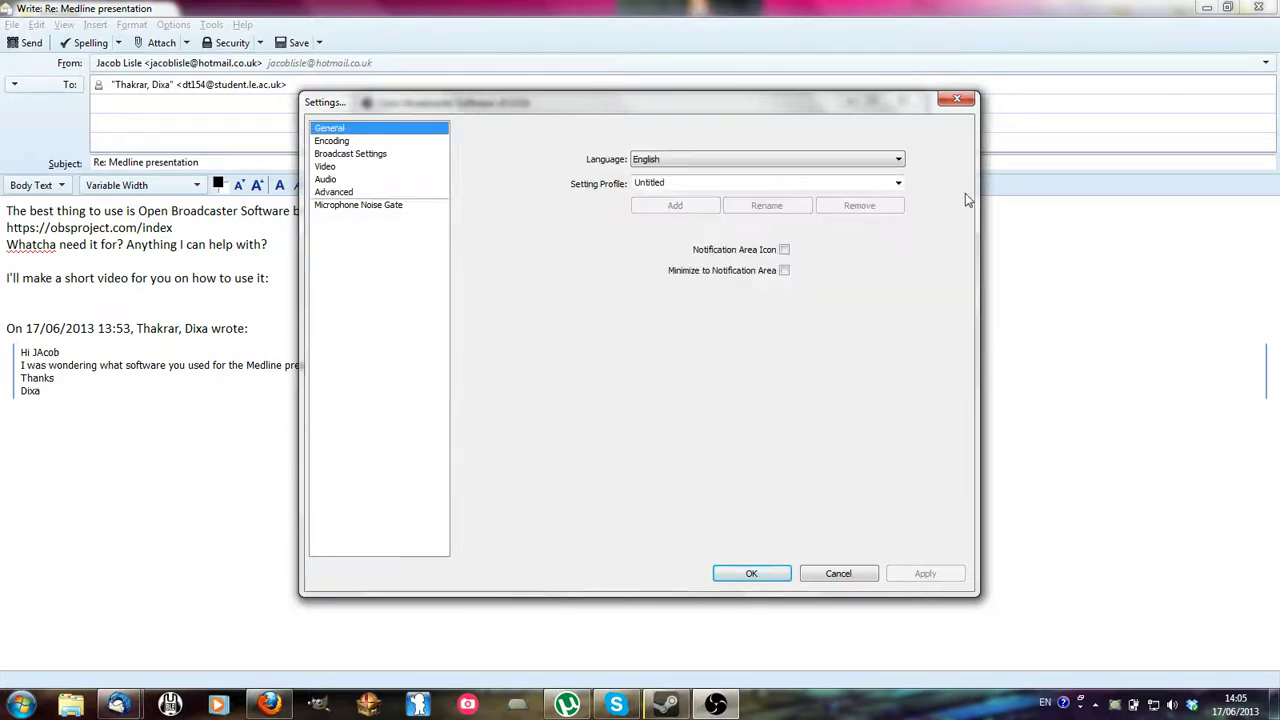
pyautogui.click(957, 101)
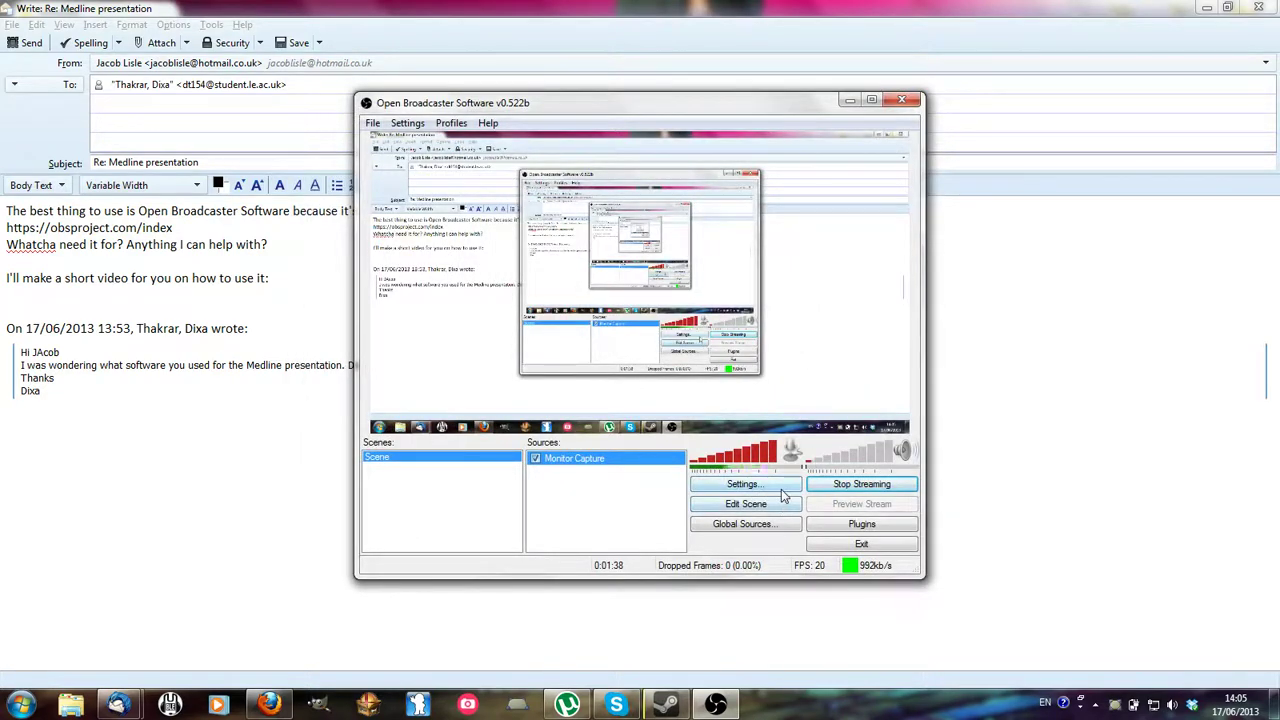
pyautogui.click(616, 485)
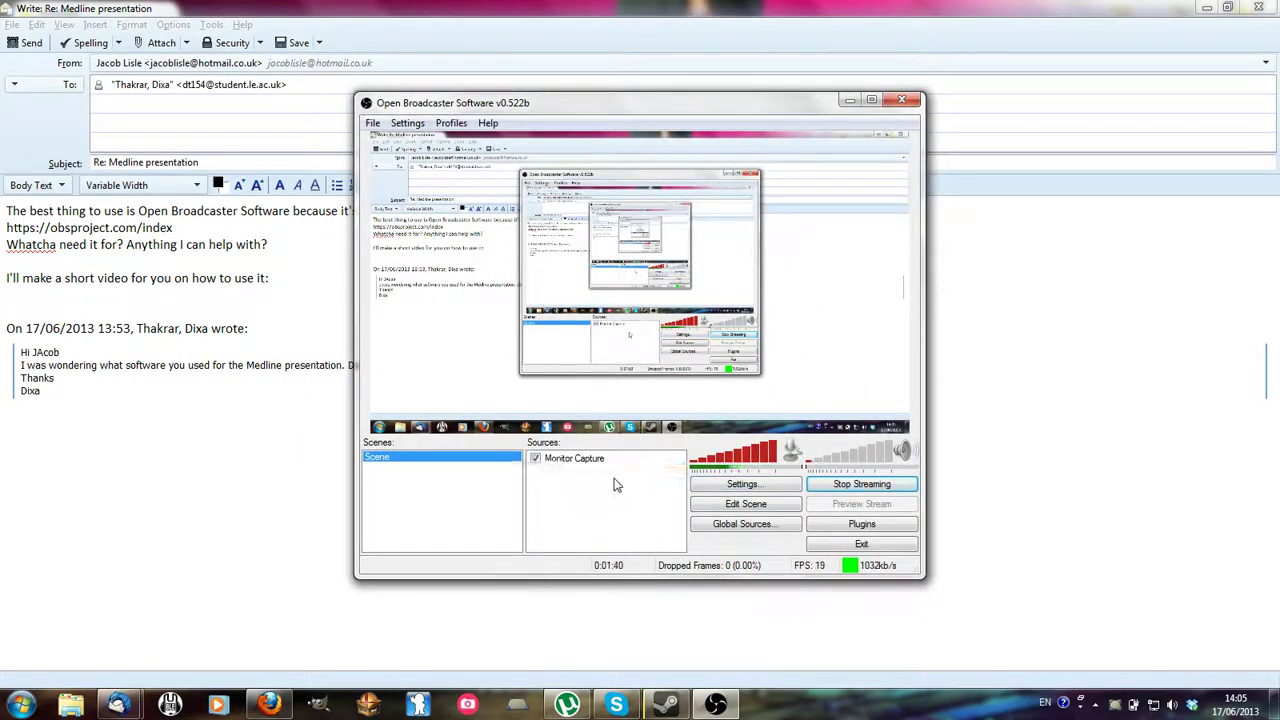
pyautogui.rightClick(616, 485)
pyautogui.moveTo(670, 488)
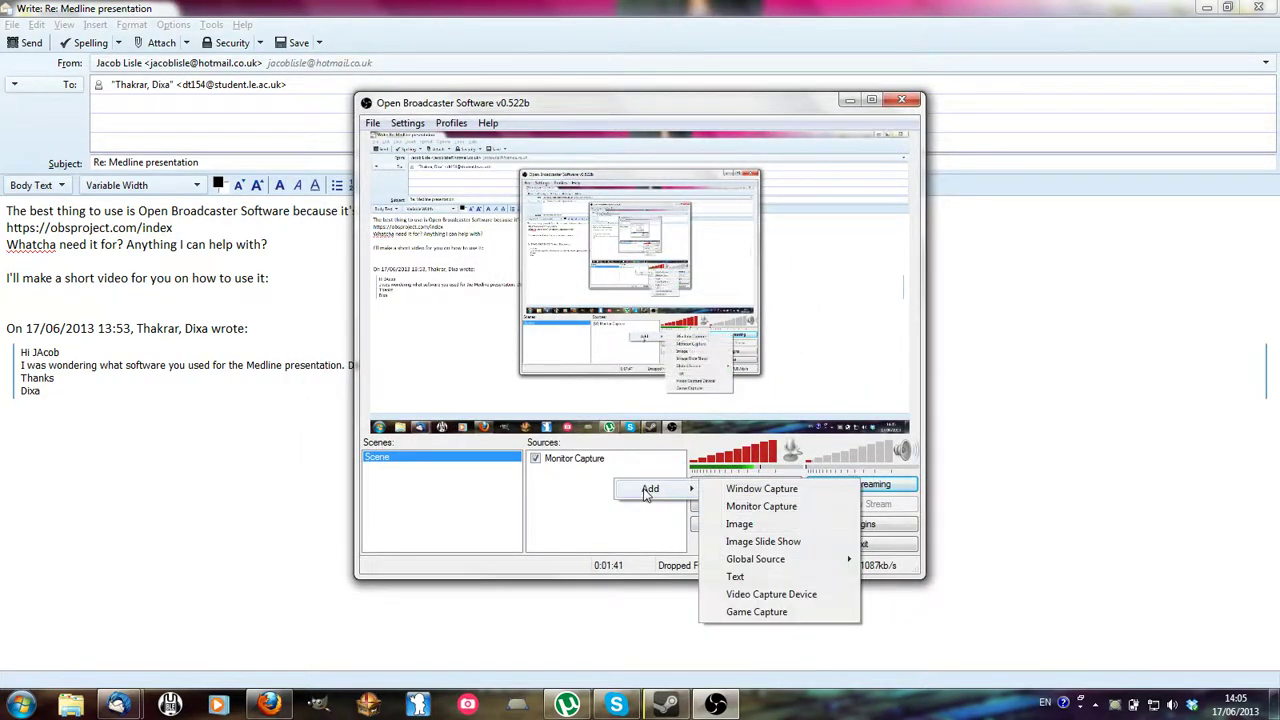
pyautogui.click(740, 506)
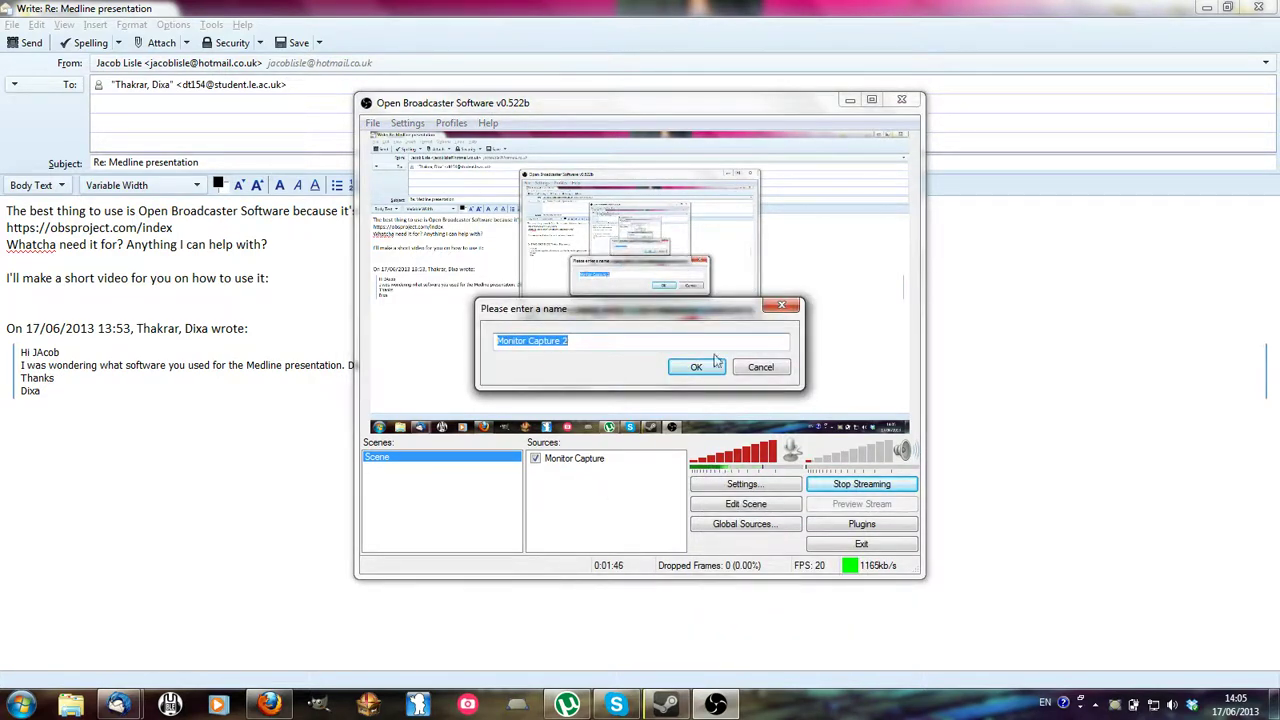
pyautogui.click(758, 368)
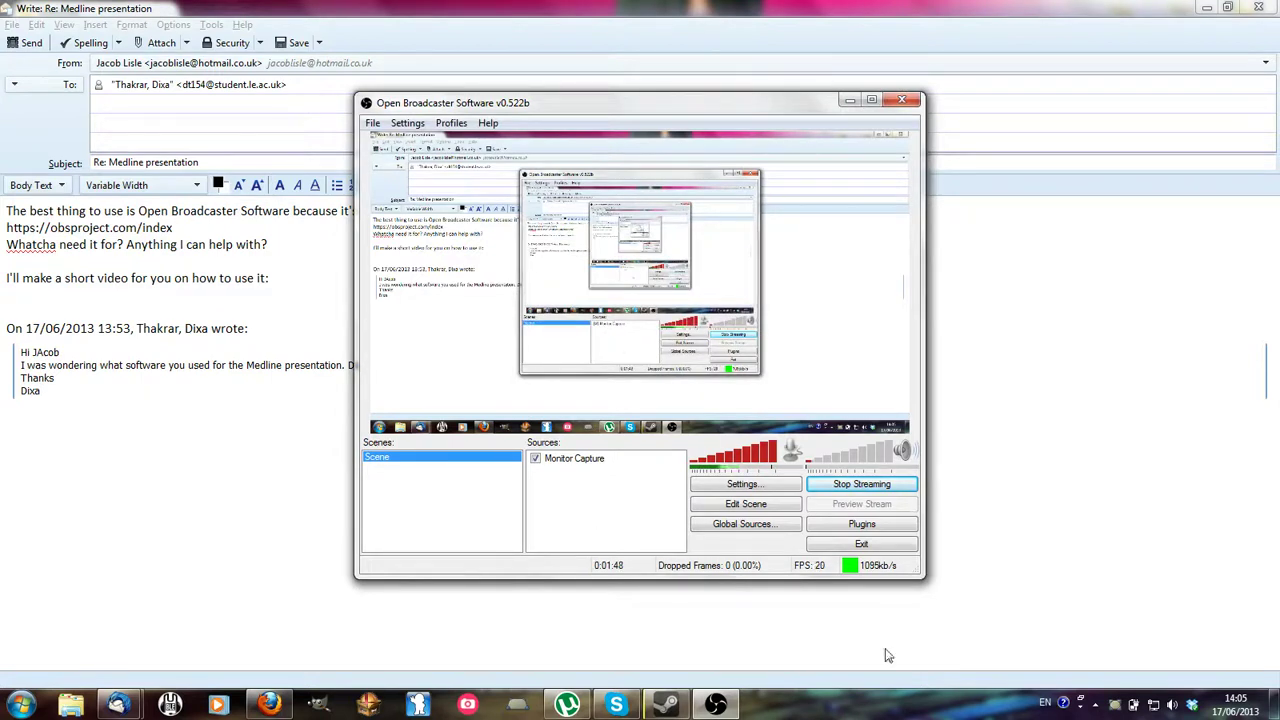
pyautogui.rightClick(556, 496)
pyautogui.moveTo(582, 510)
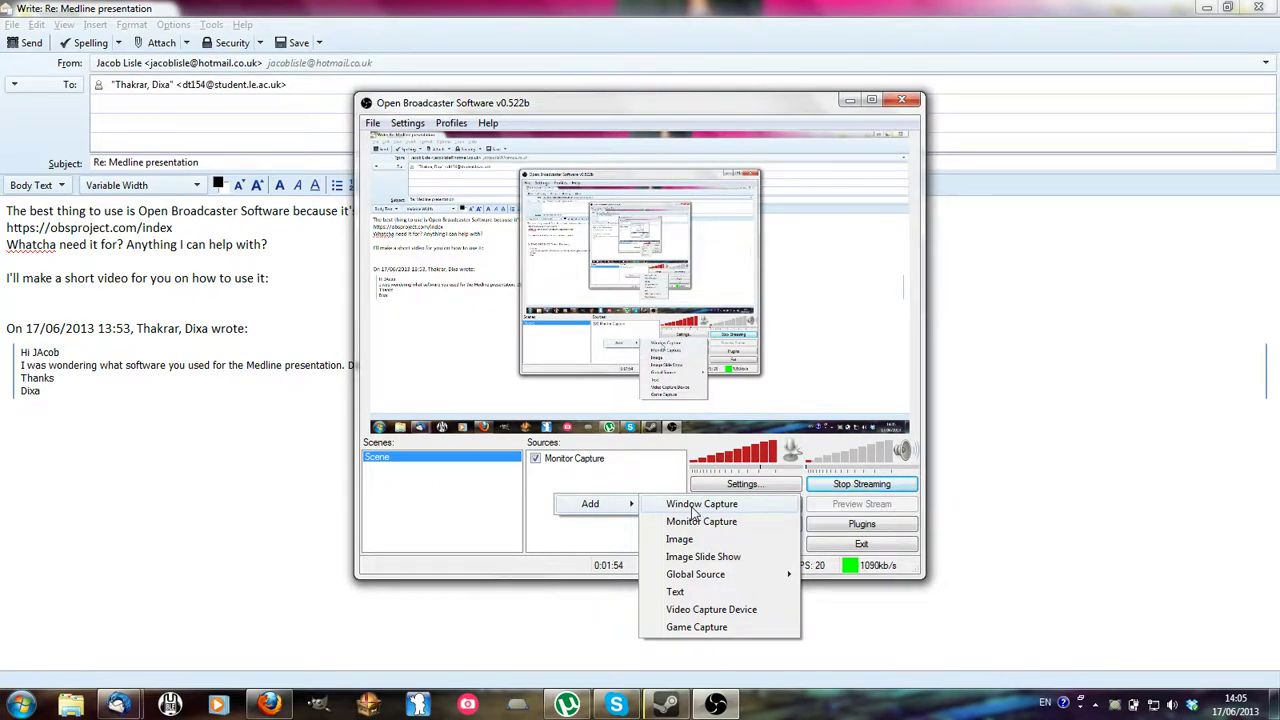
pyautogui.moveTo(716, 576)
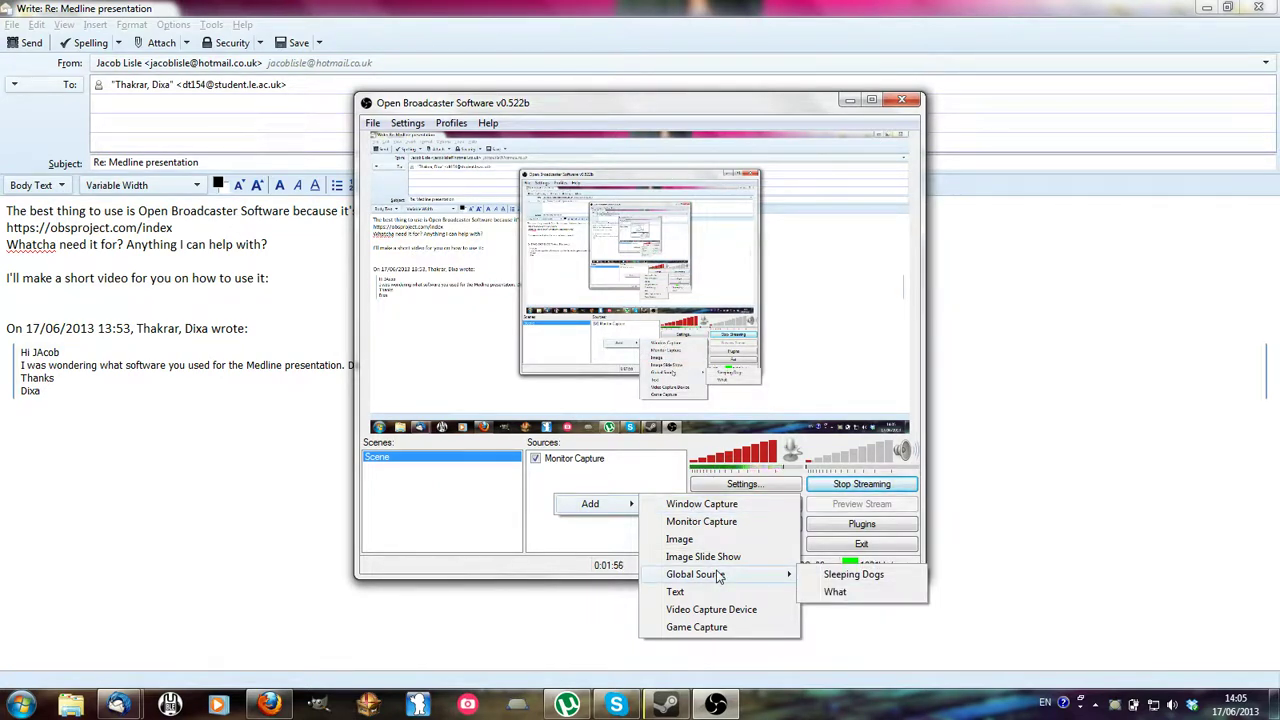
pyautogui.click(630, 476)
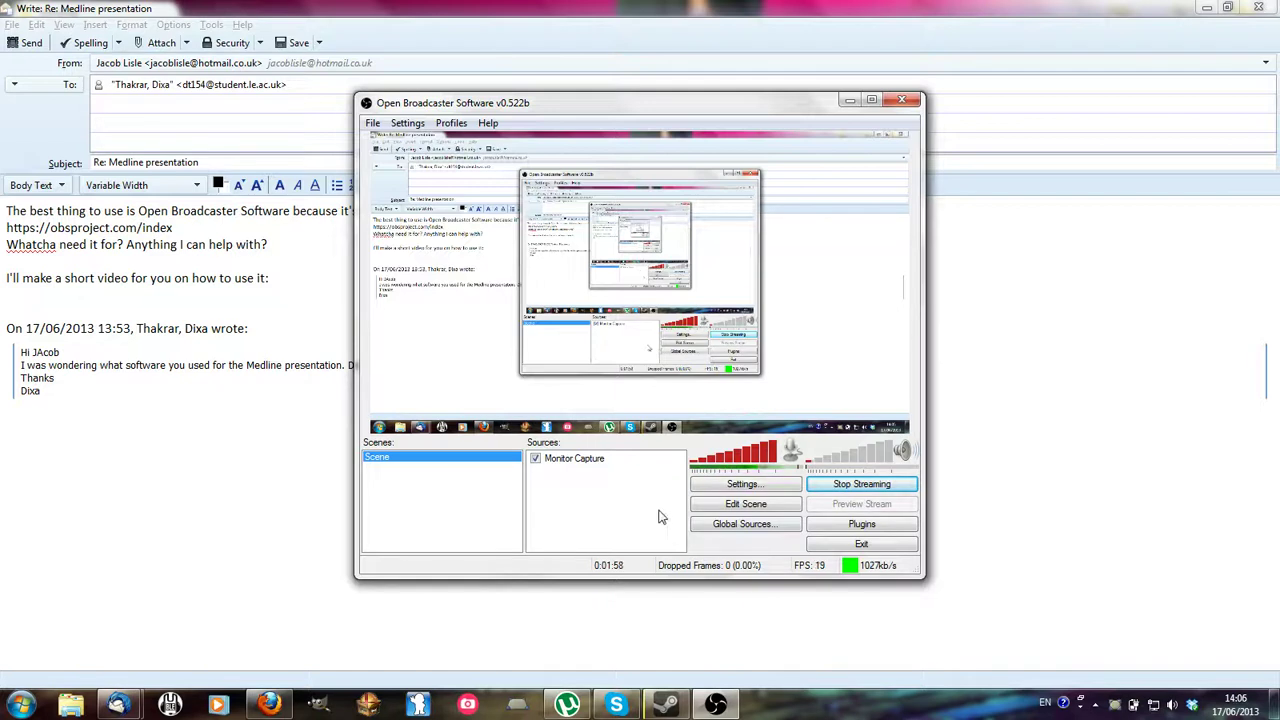
pyautogui.rightClick(618, 506)
pyautogui.moveTo(657, 517)
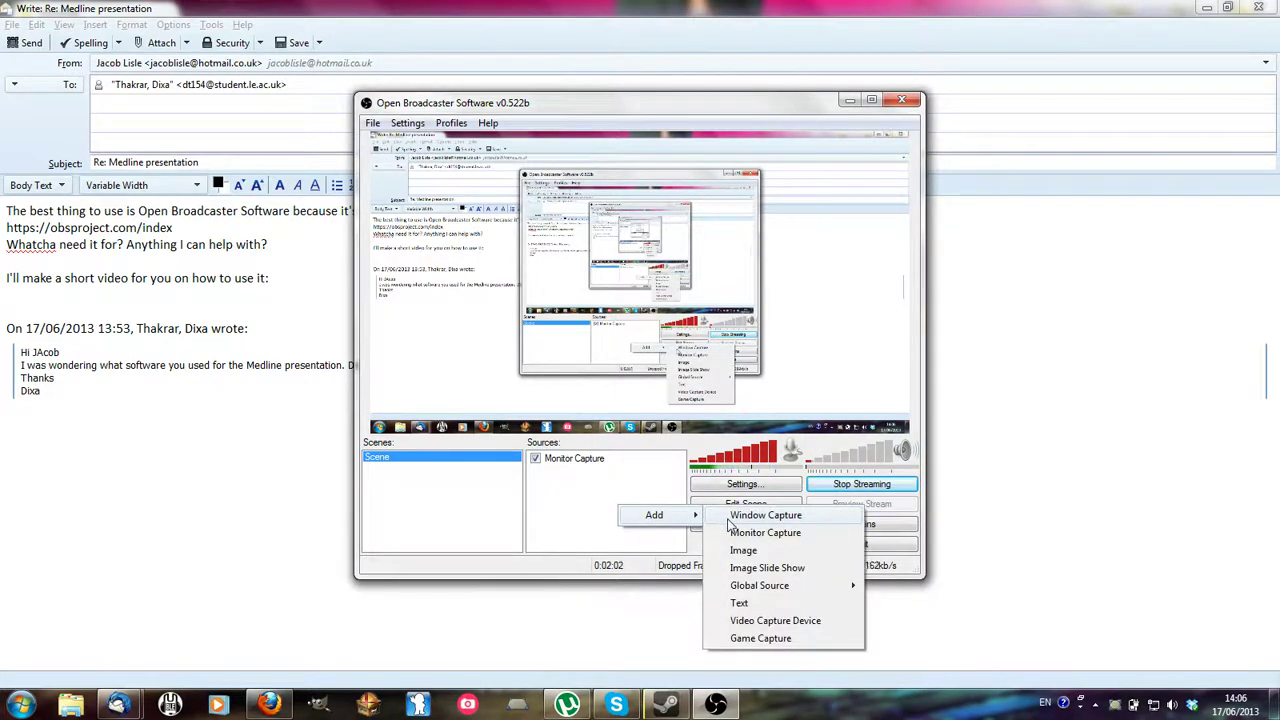
pyautogui.click(669, 488)
pyautogui.click(1147, 8)
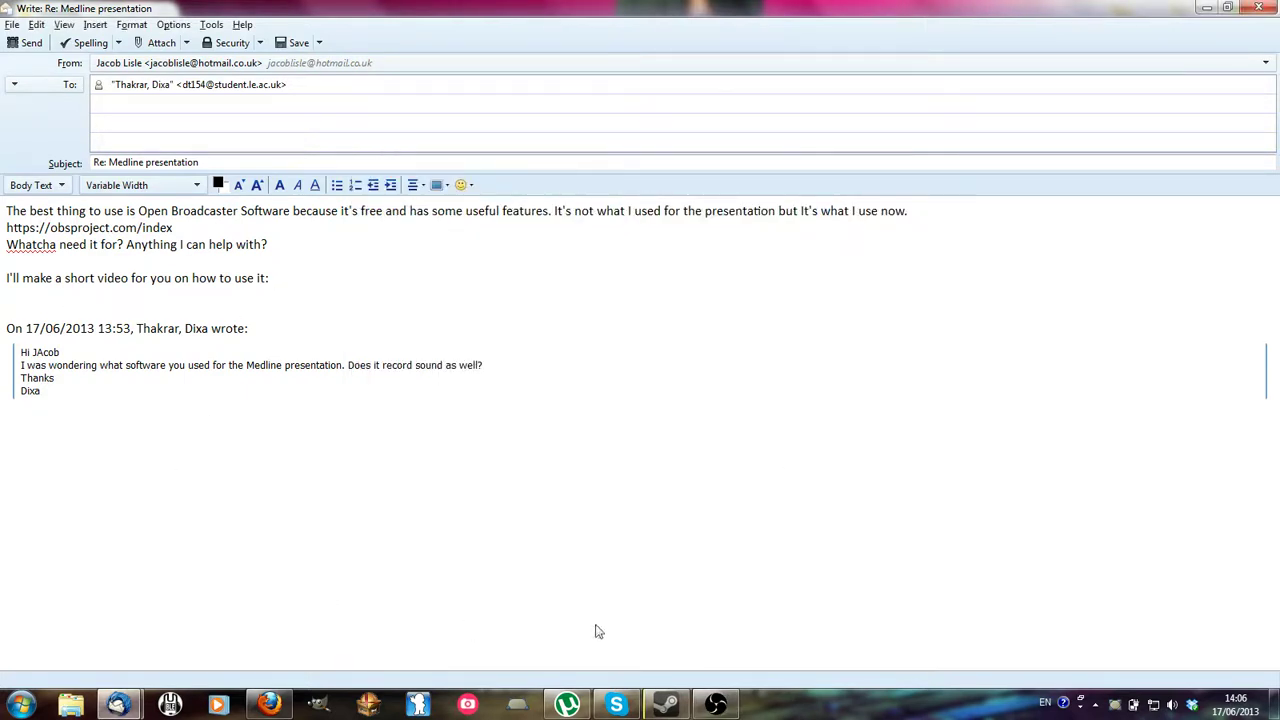
pyautogui.click(715, 705)
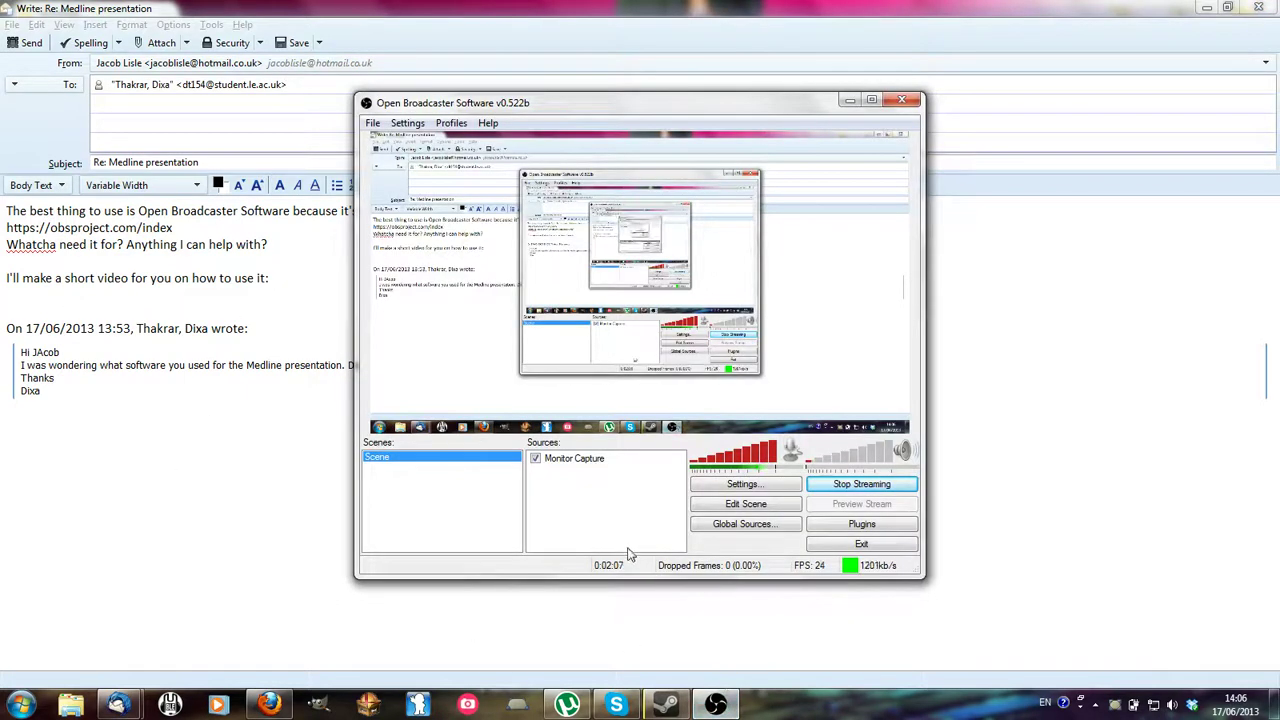
pyautogui.click(741, 490)
# Add a new Window Capture global source named 'Mozilla Thunderbird'.
pyautogui.click(945, 115)
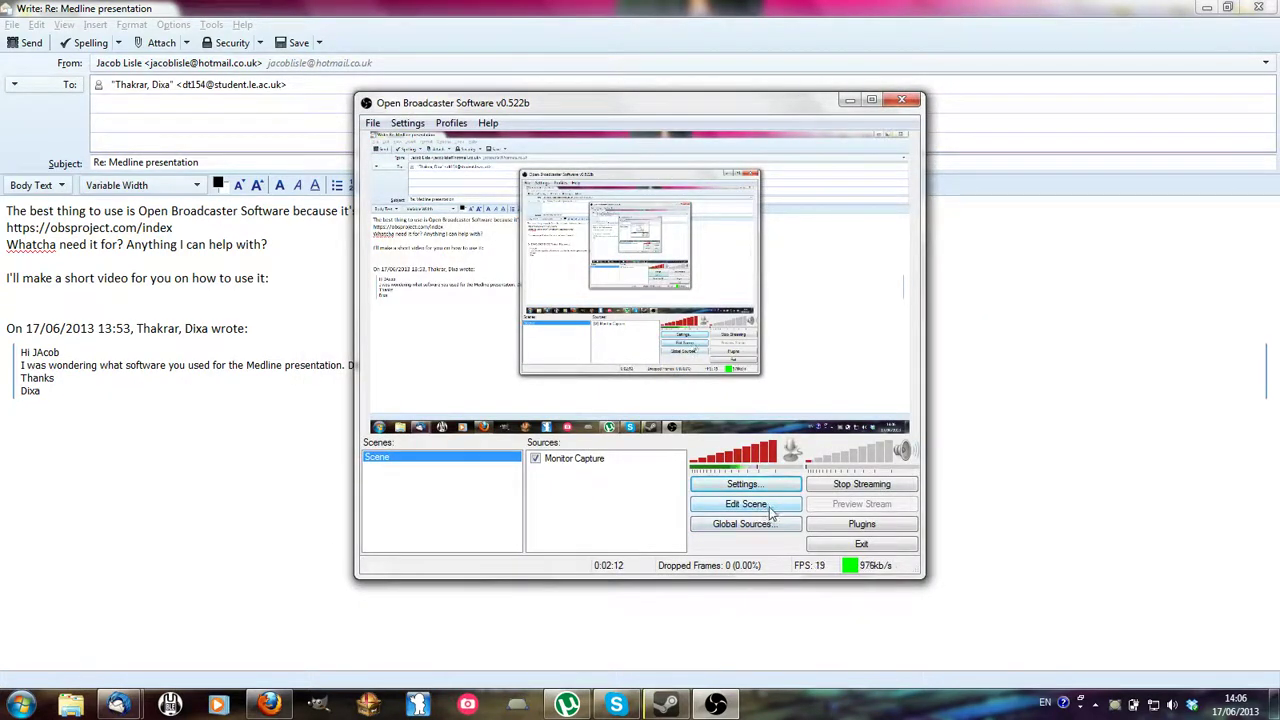
pyautogui.click(770, 524)
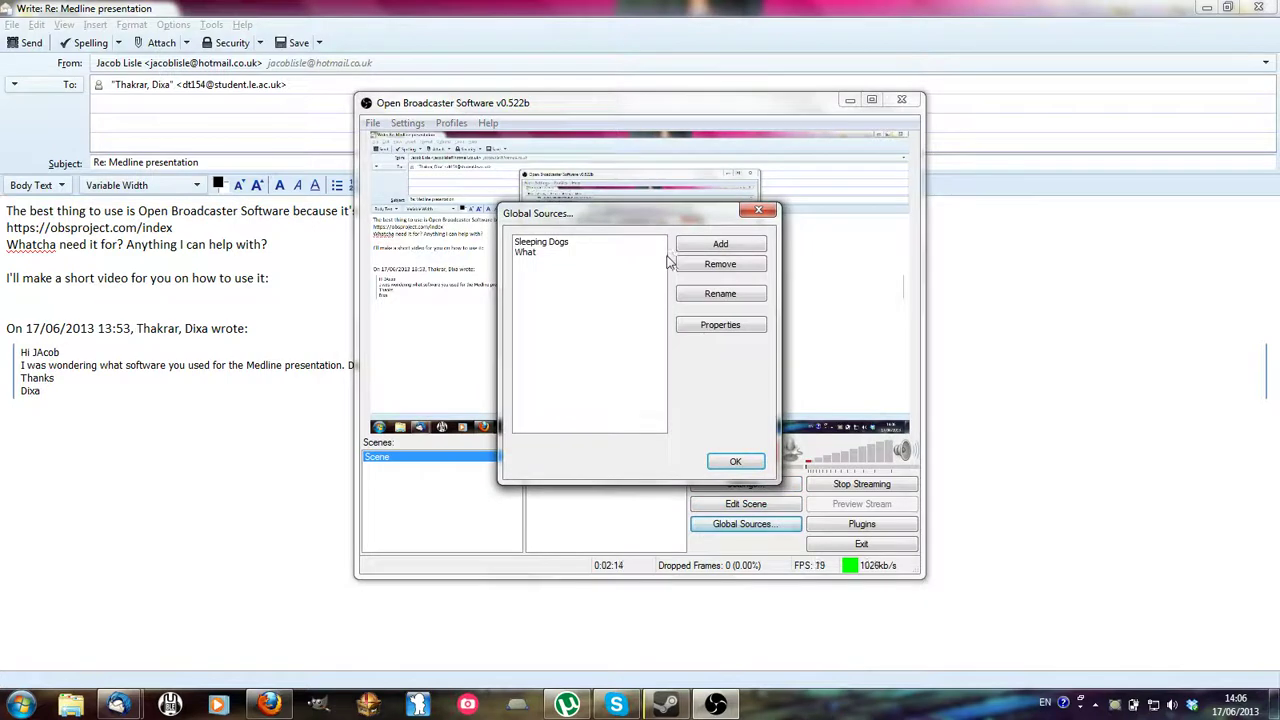
pyautogui.click(720, 246)
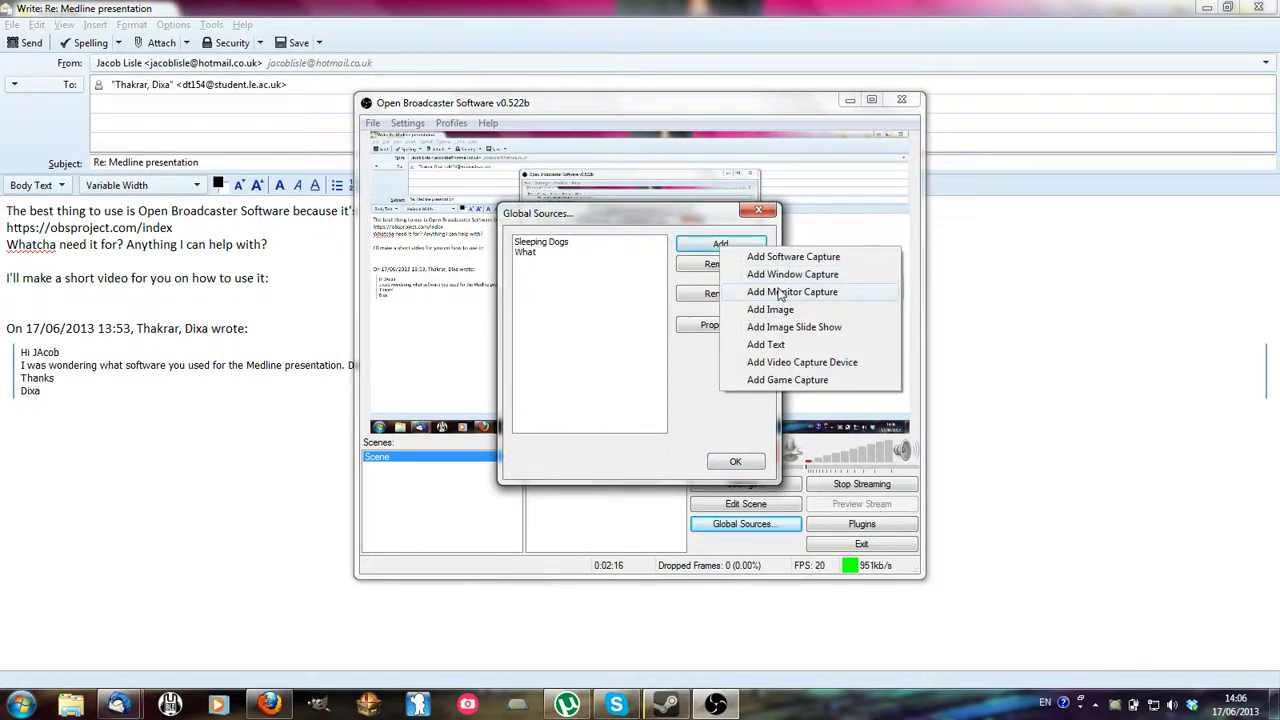
pyautogui.click(780, 292)
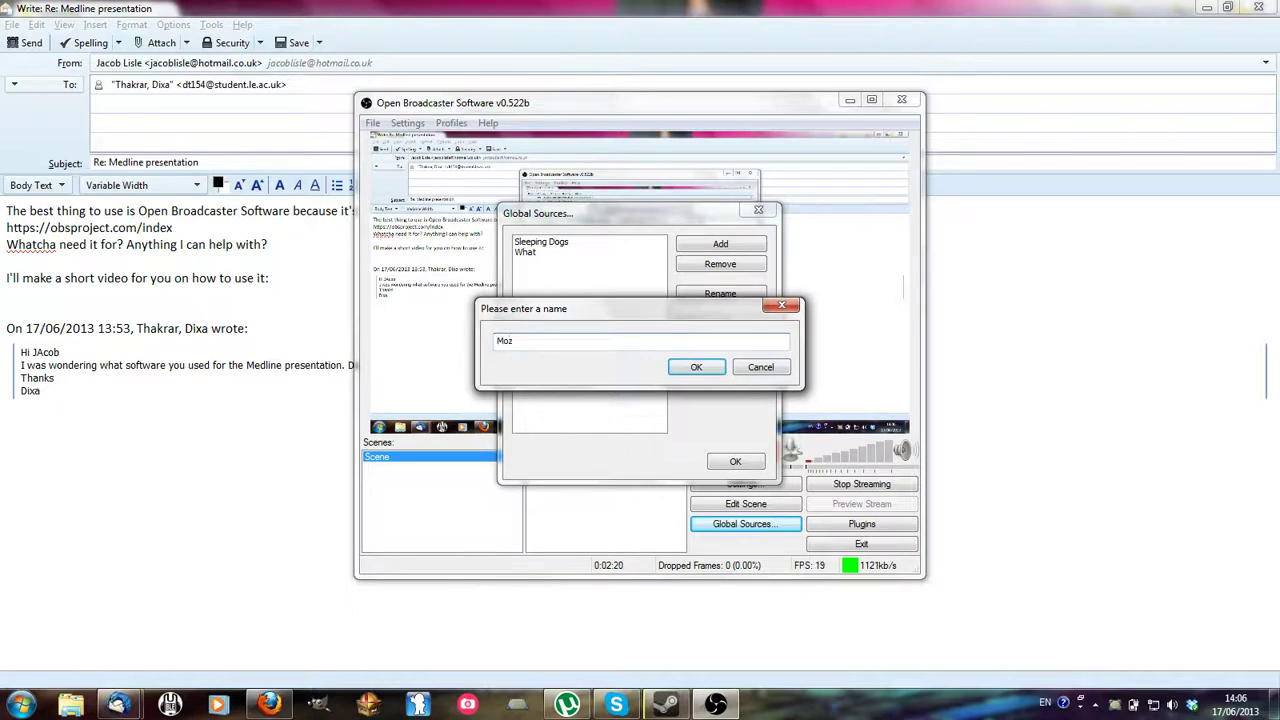
pyautogui.write('Mozilla Thunderbird')
pyautogui.click(698, 367)
# Target the Medline presentation compose window, capturing the entire window with borders, and save.
pyautogui.click(681, 166)
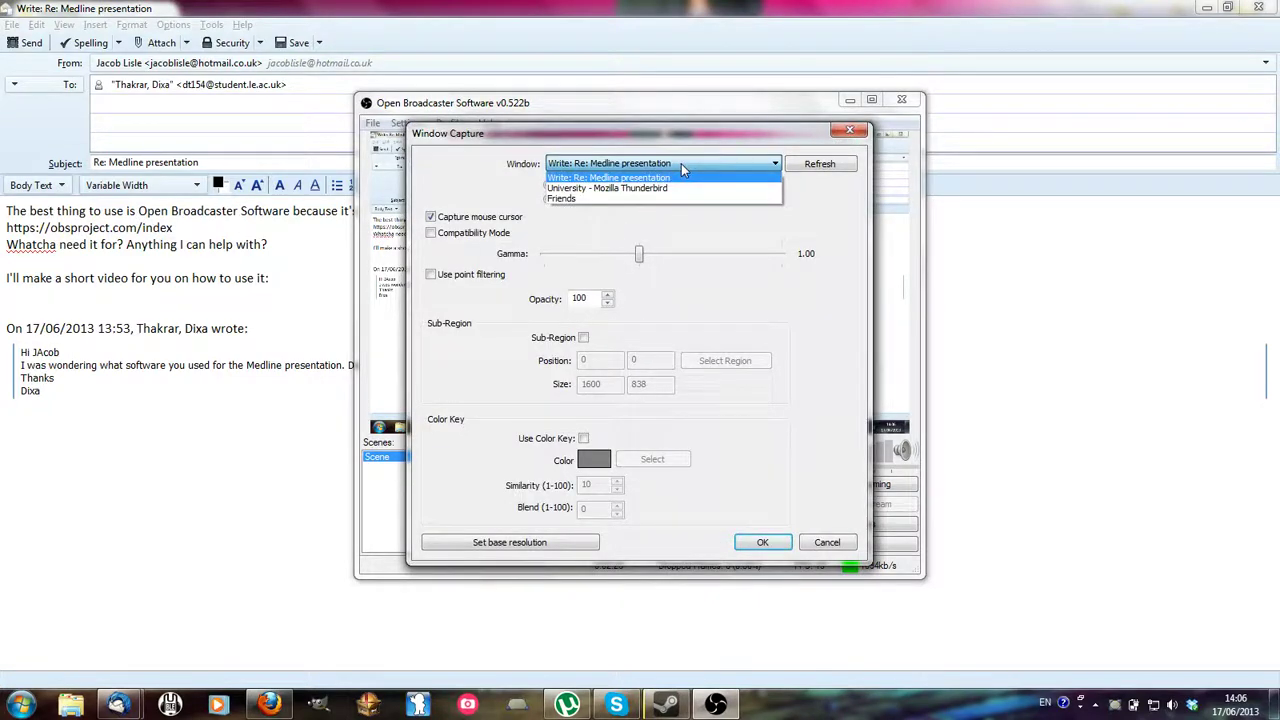
pyautogui.click(688, 177)
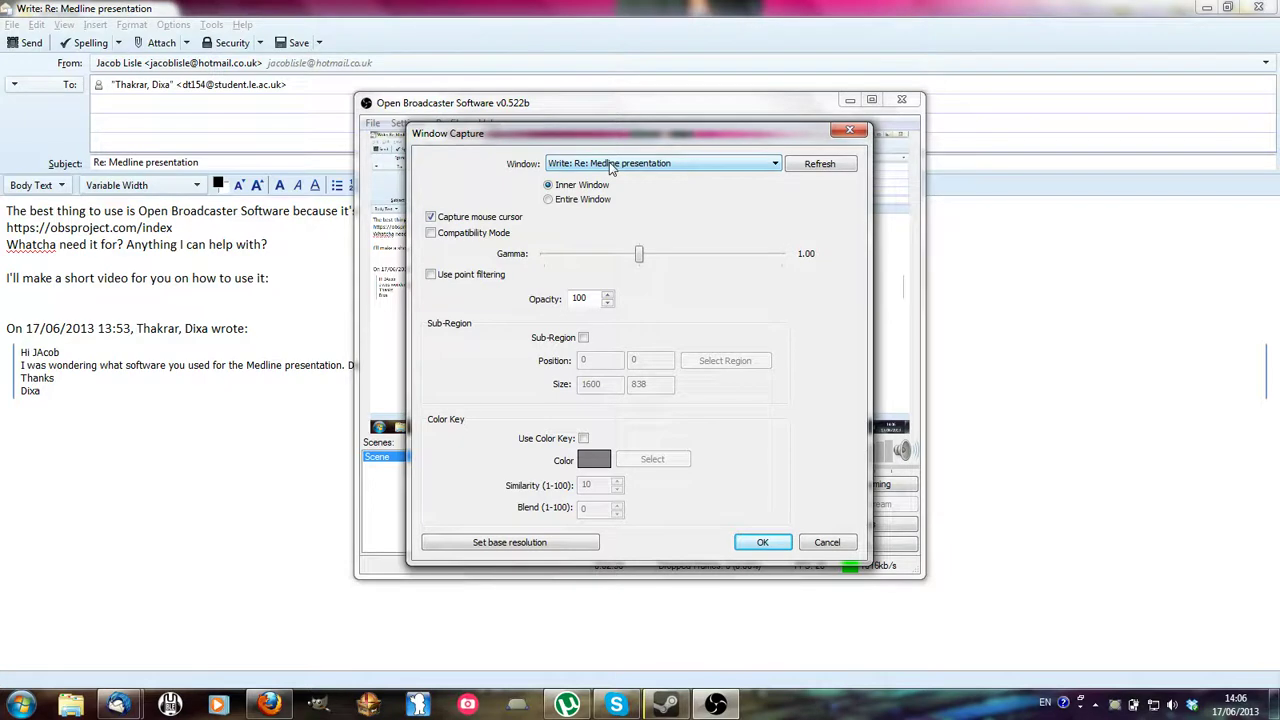
pyautogui.click(566, 201)
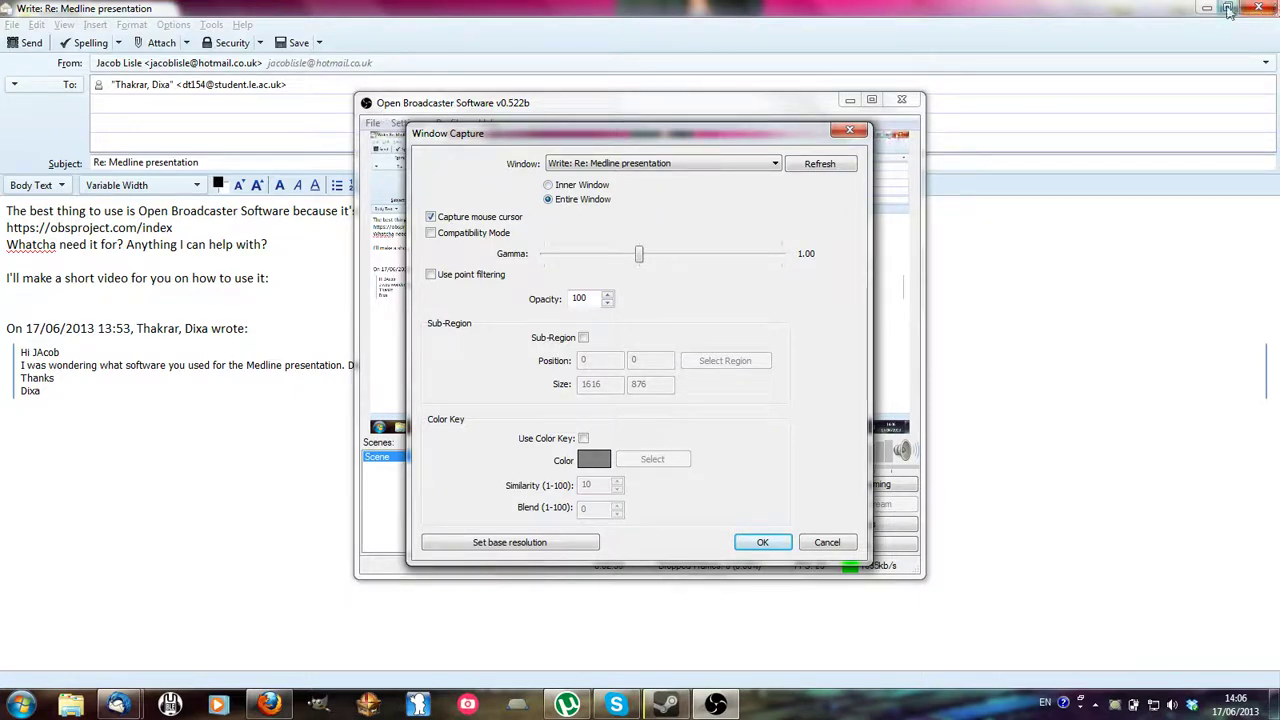
pyautogui.click(706, 166)
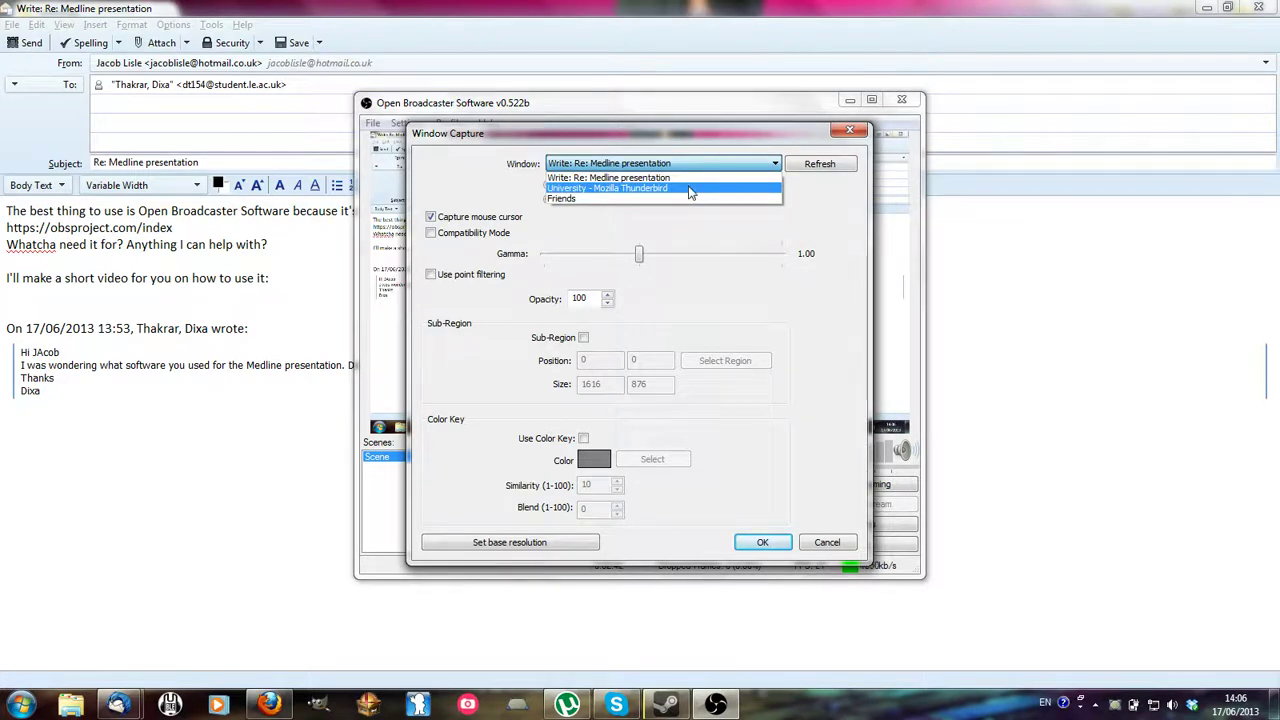
pyautogui.click(688, 179)
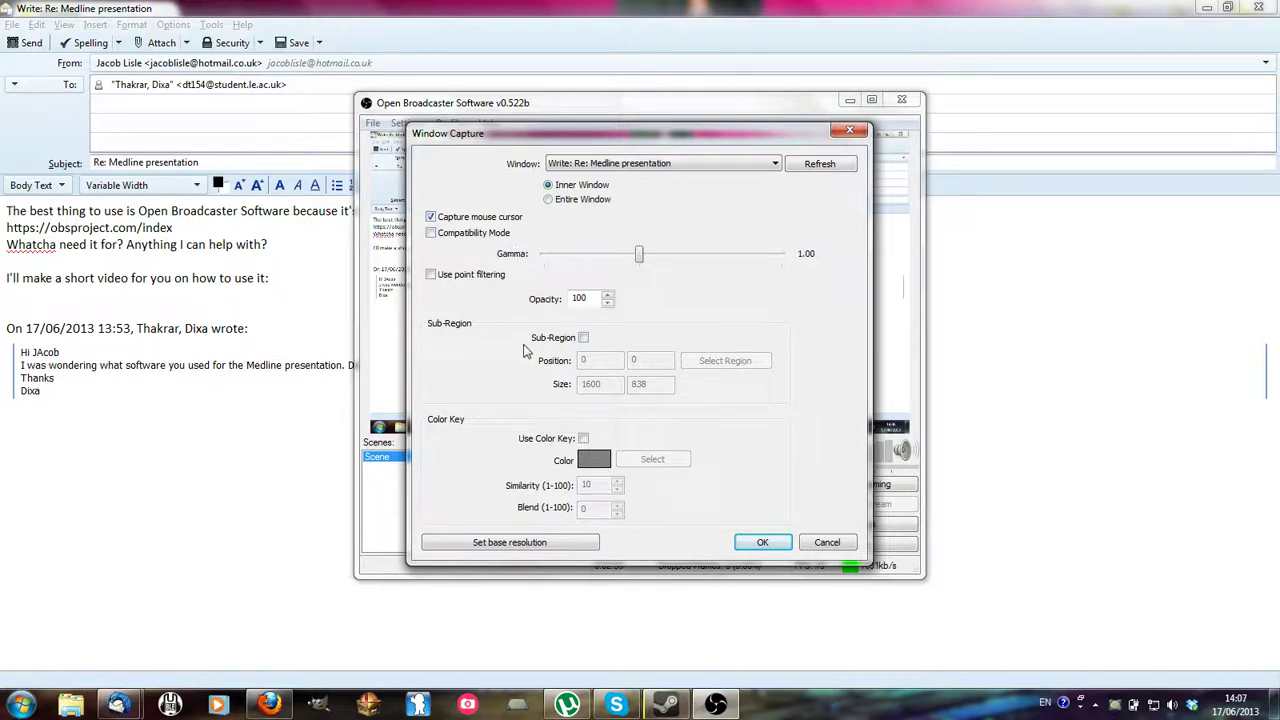
pyautogui.click(759, 541)
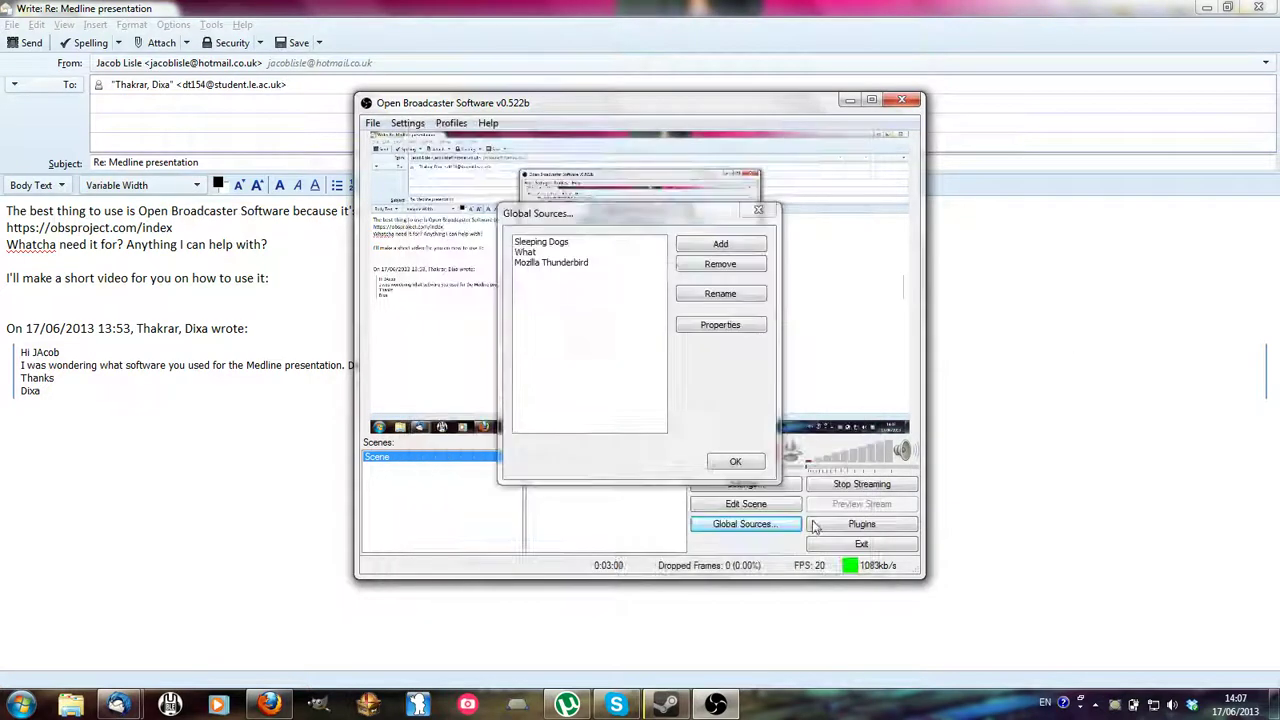
# Close Global Sources, then toggle Monitor Capture off and back on in Sources.
pyautogui.click(737, 463)
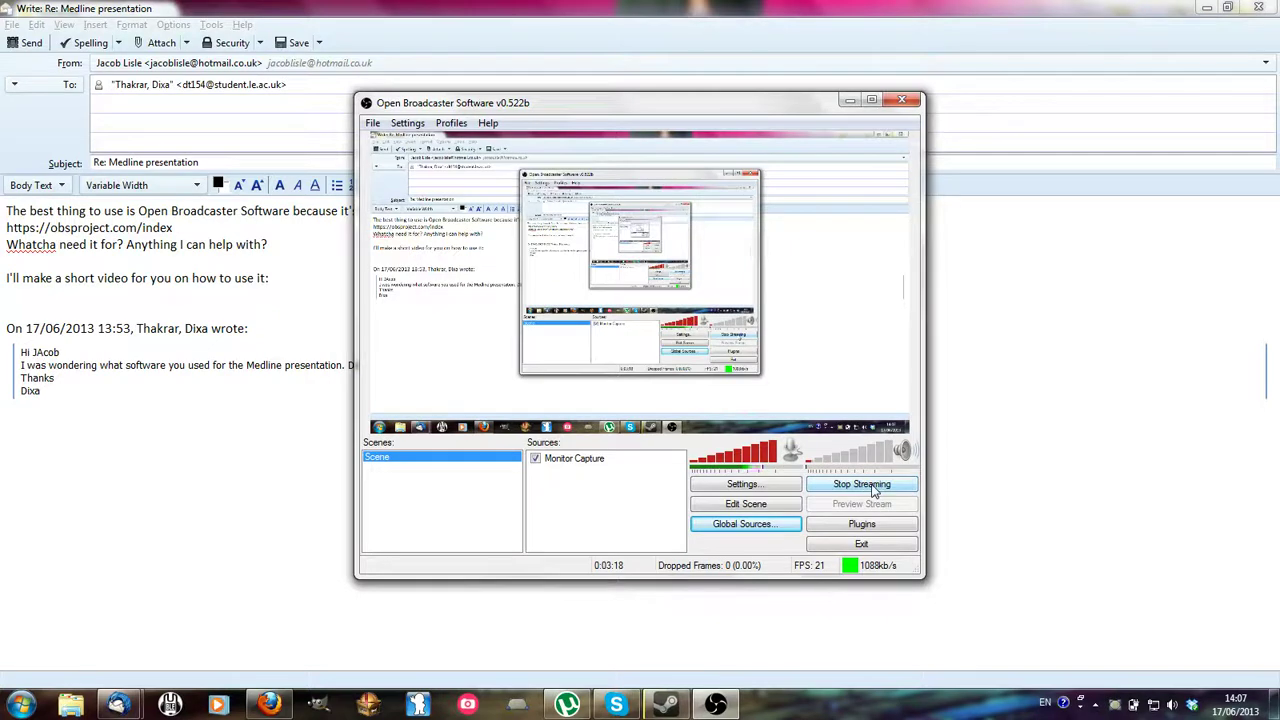
pyautogui.click(535, 459)
pyautogui.click(535, 459)
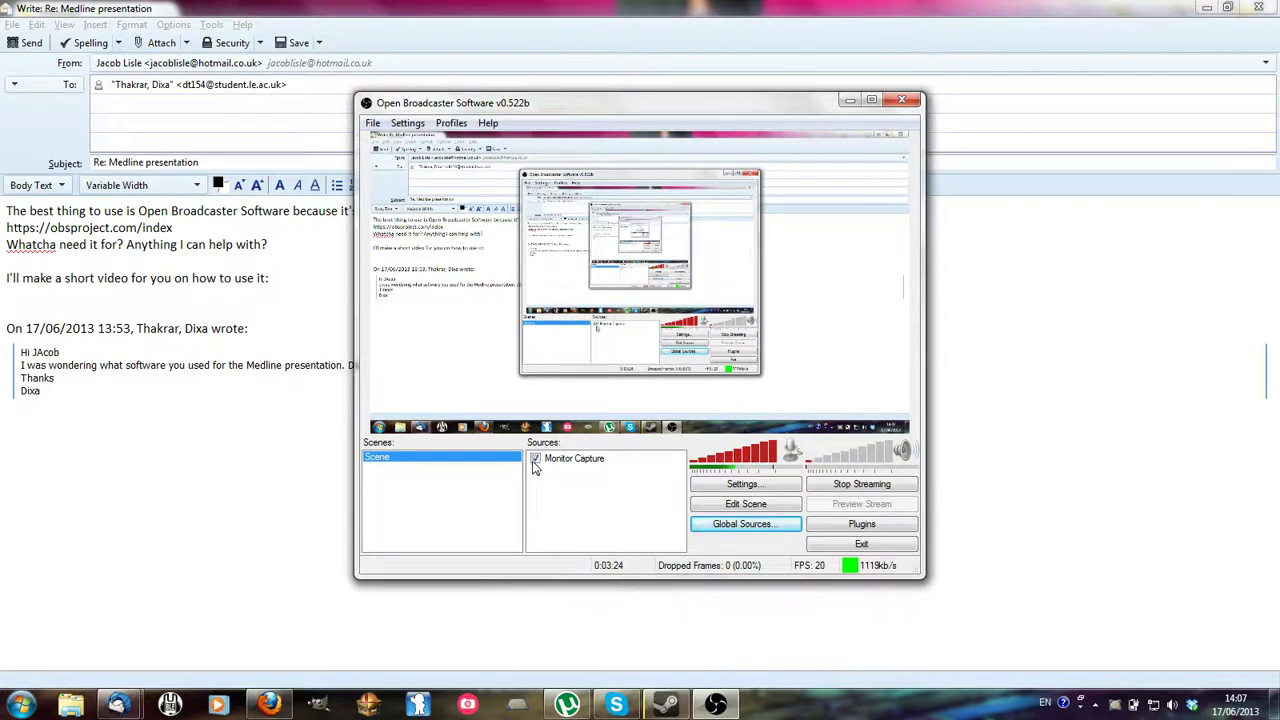